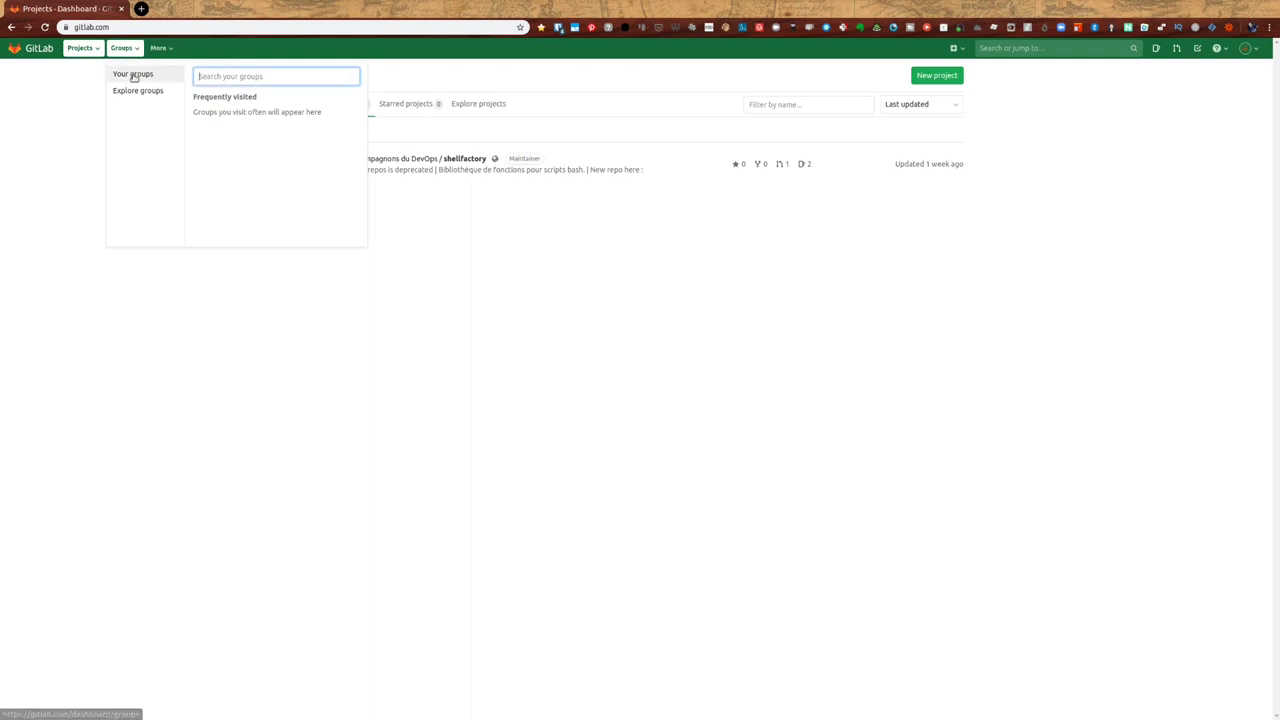
- From Groups > Your groups, start a new group with the New group form
{"action": "left_click", "coordinate": [142, 82]}
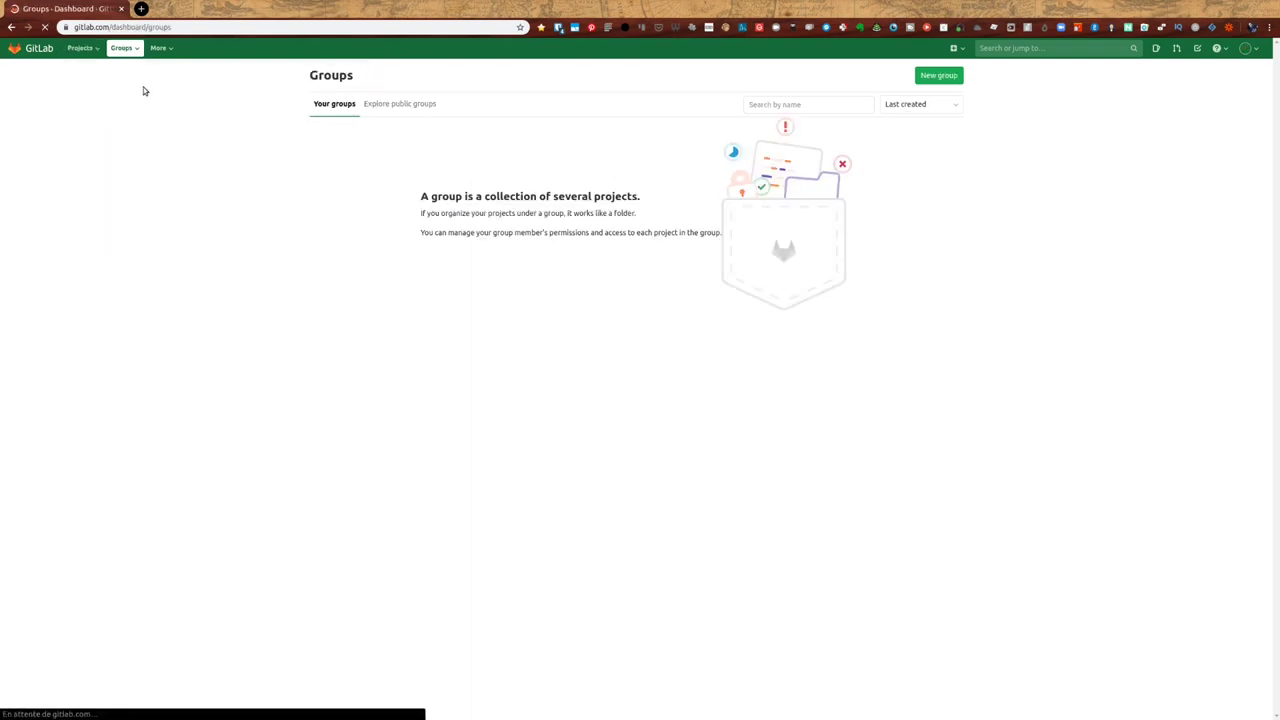
{"action": "left_click", "coordinate": [36, 50]}
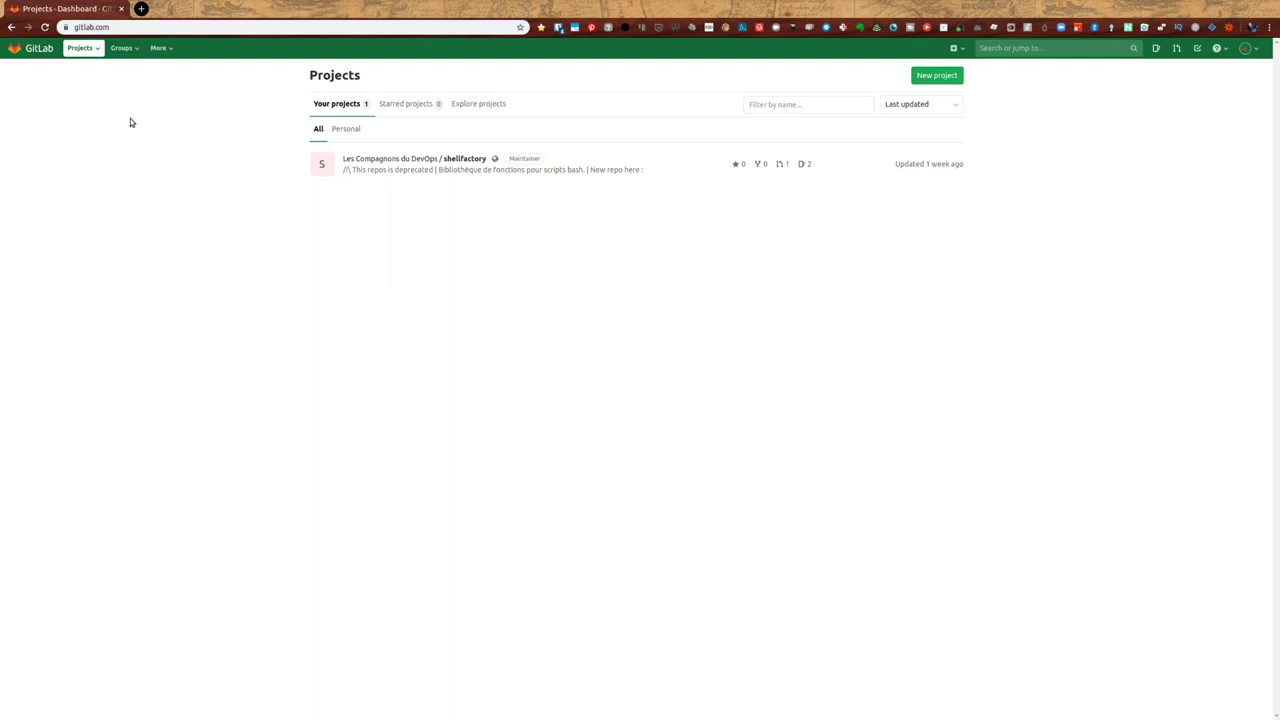
{"action": "left_click", "coordinate": [955, 50]}
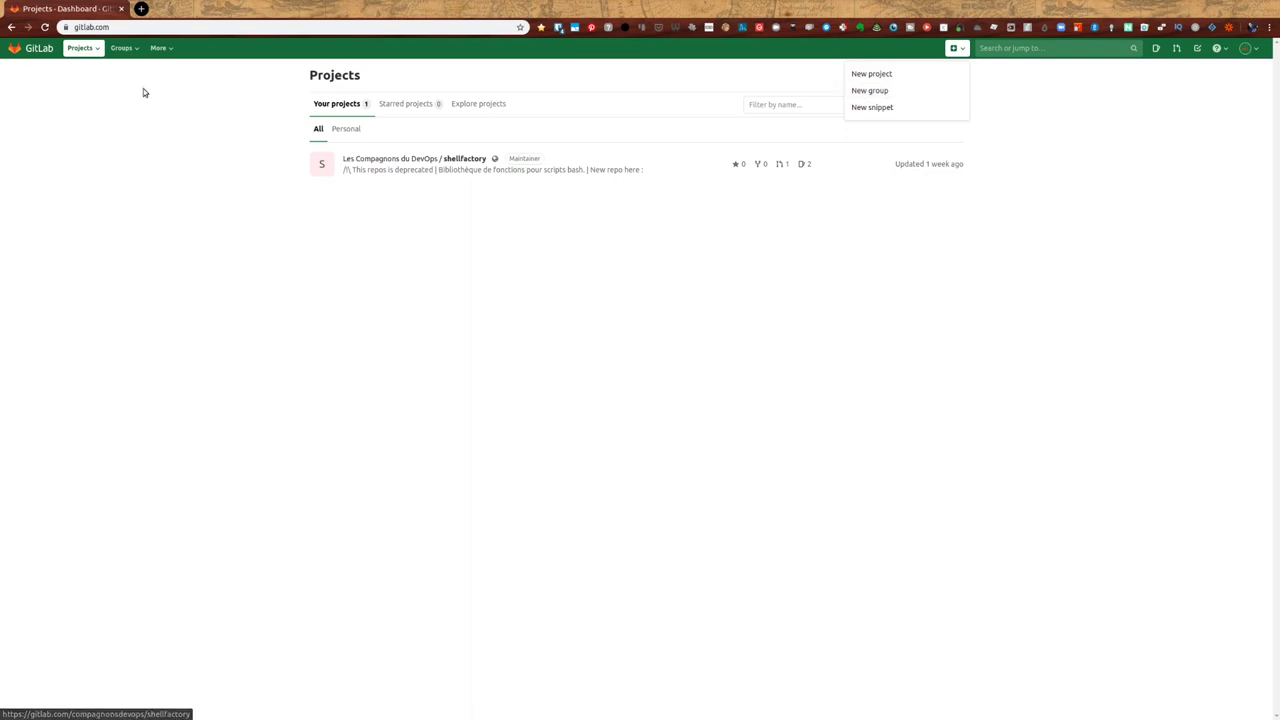
{"action": "left_click", "coordinate": [124, 48]}
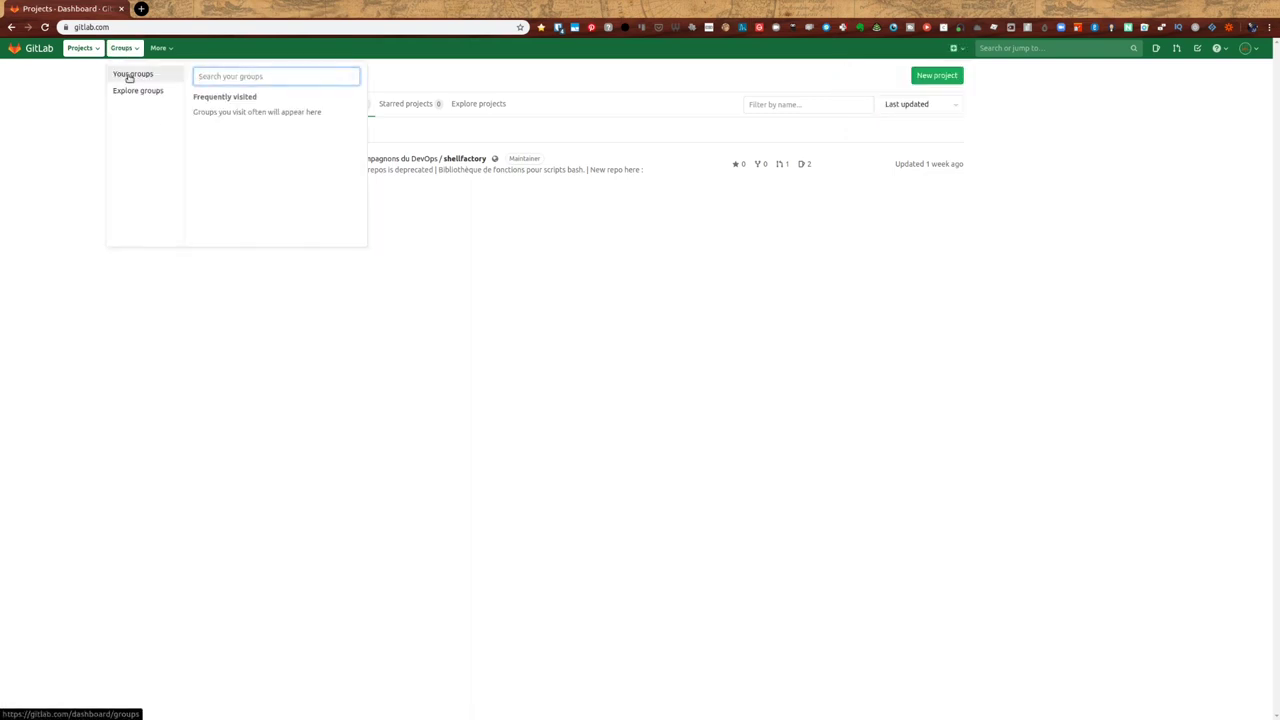
{"action": "left_click", "coordinate": [129, 75]}
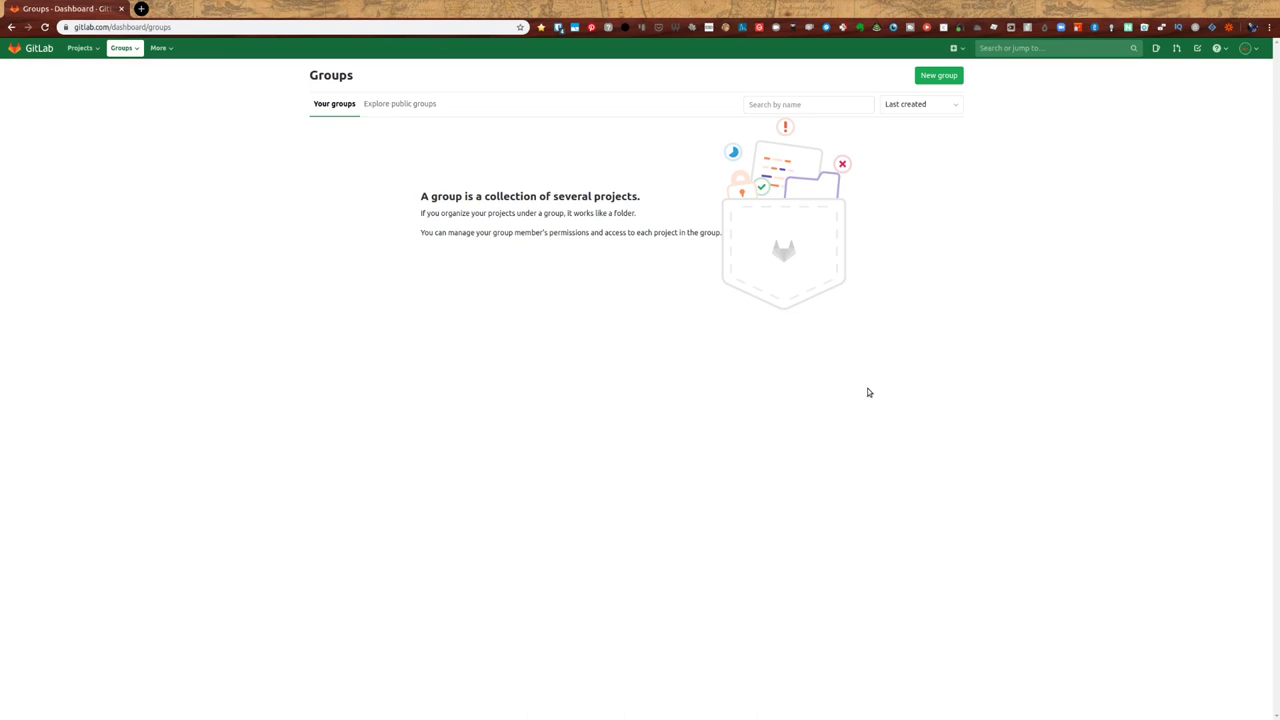
{"action": "left_click", "coordinate": [939, 76]}
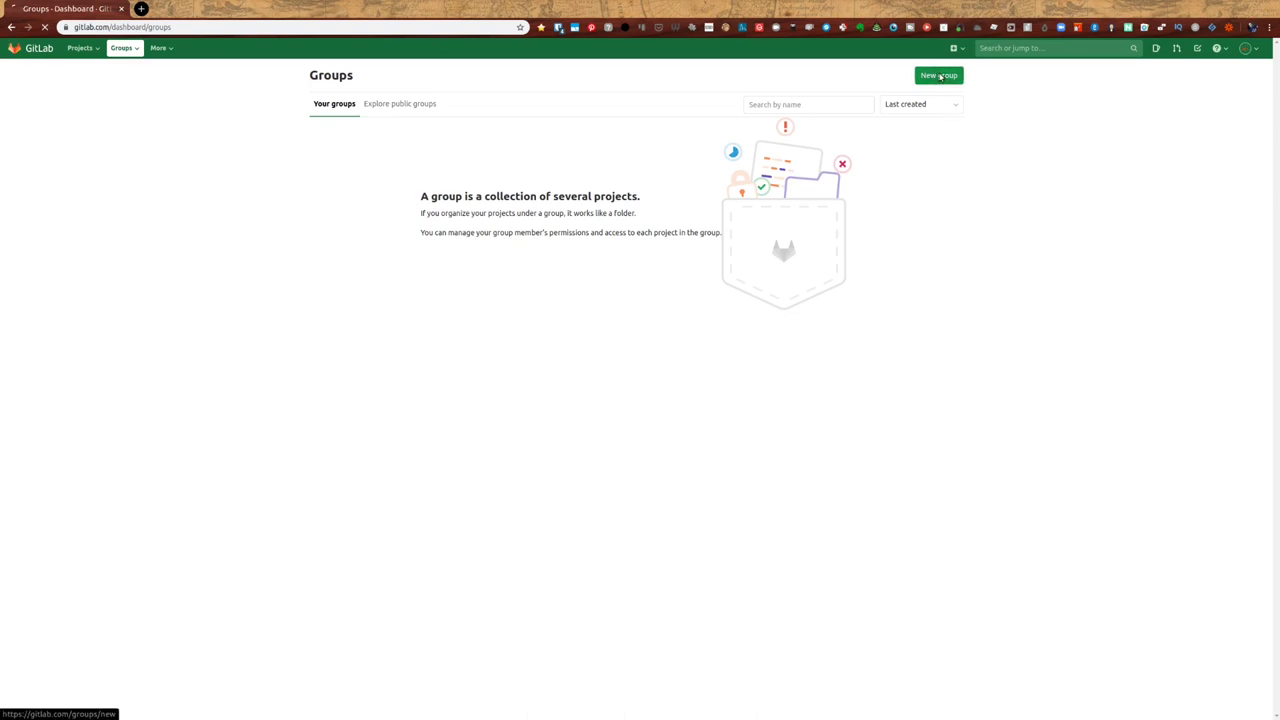
{"action": "key", "text": "alt+Tab"}
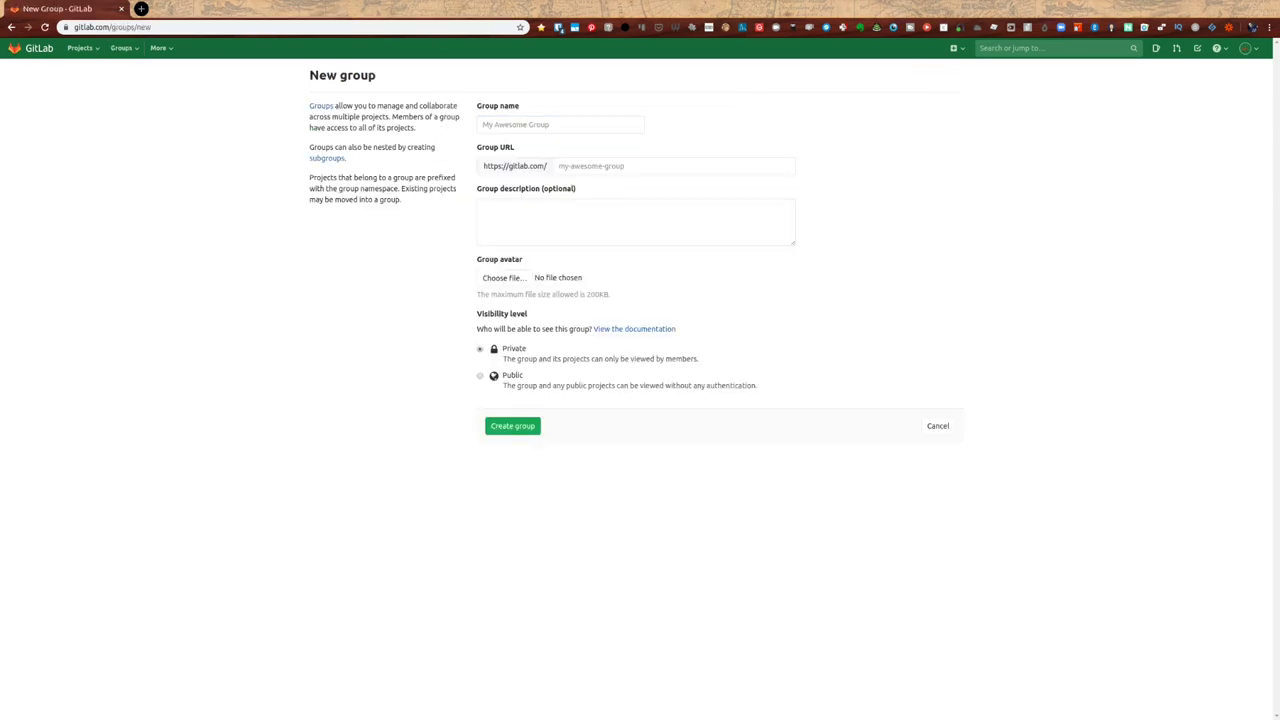
- Name the group mon_entreprise, describe it as 'Mon entreprise', set Public visibility, and create it
{"action": "left_click", "coordinate": [553, 127]}
{"action": "left_click", "coordinate": [626, 165]}
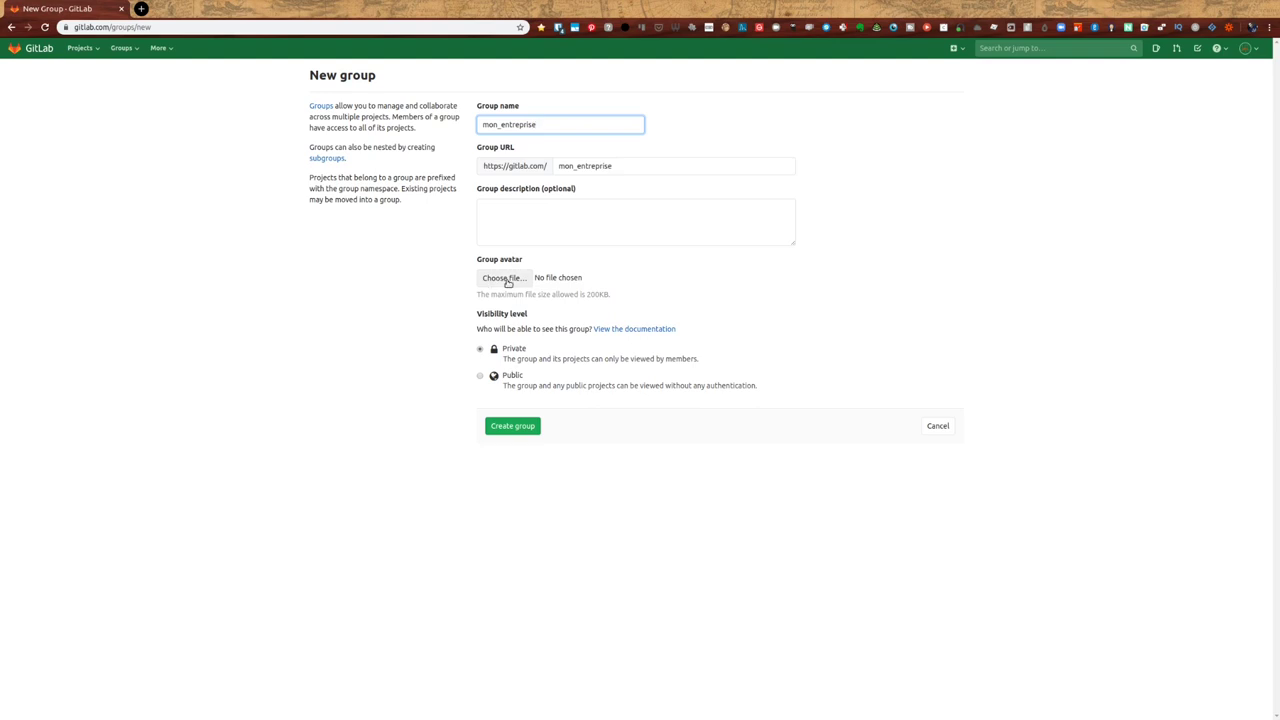
{"action": "left_click", "coordinate": [564, 216]}
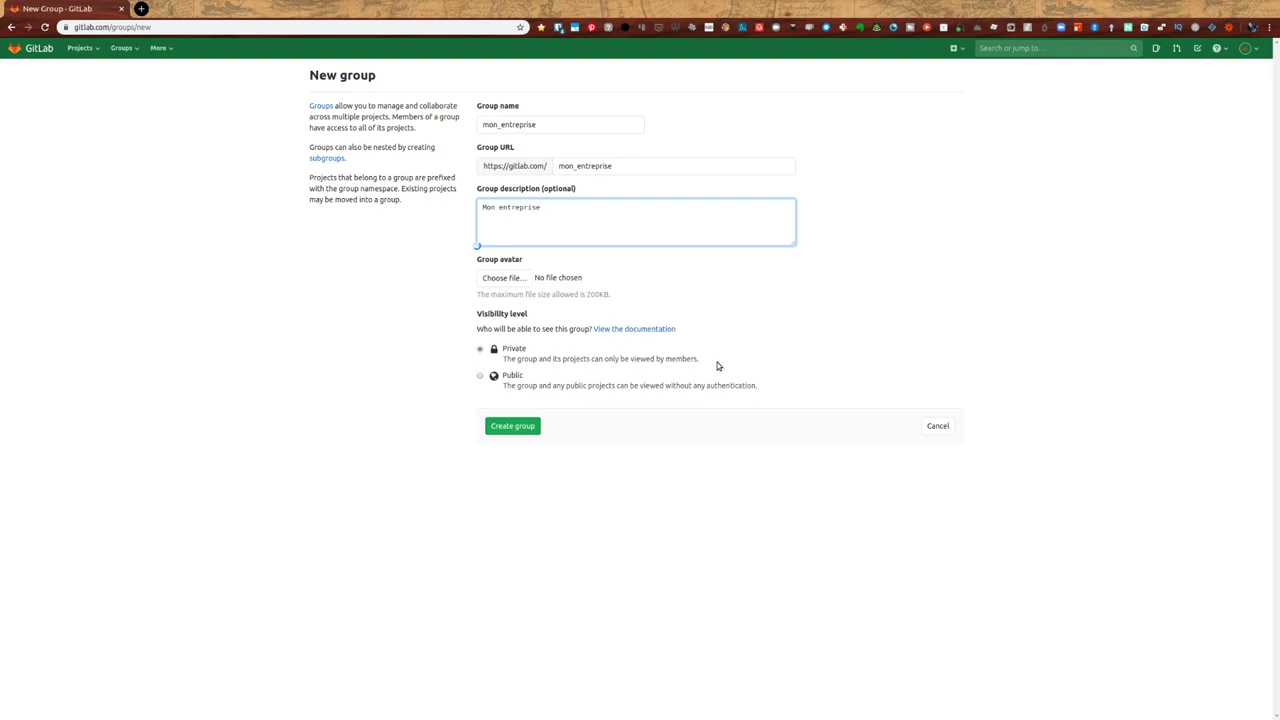
{"action": "left_click", "coordinate": [480, 376]}
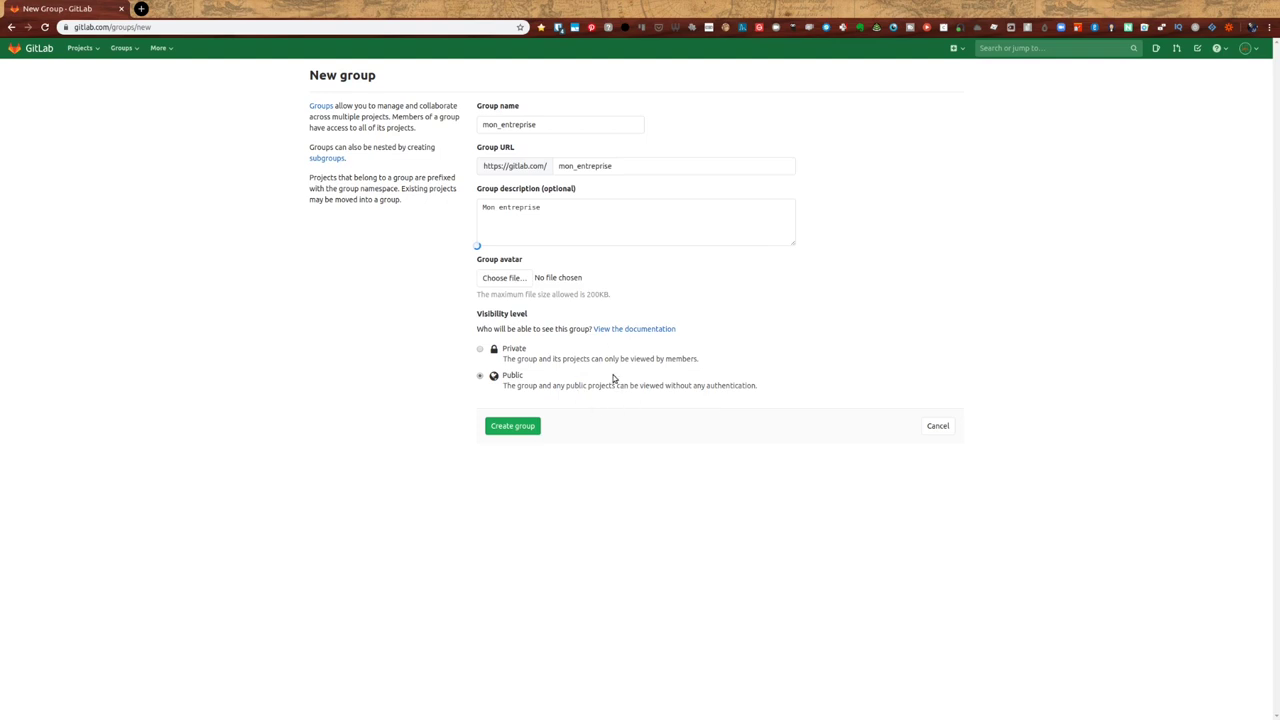
{"action": "left_click", "coordinate": [512, 427]}
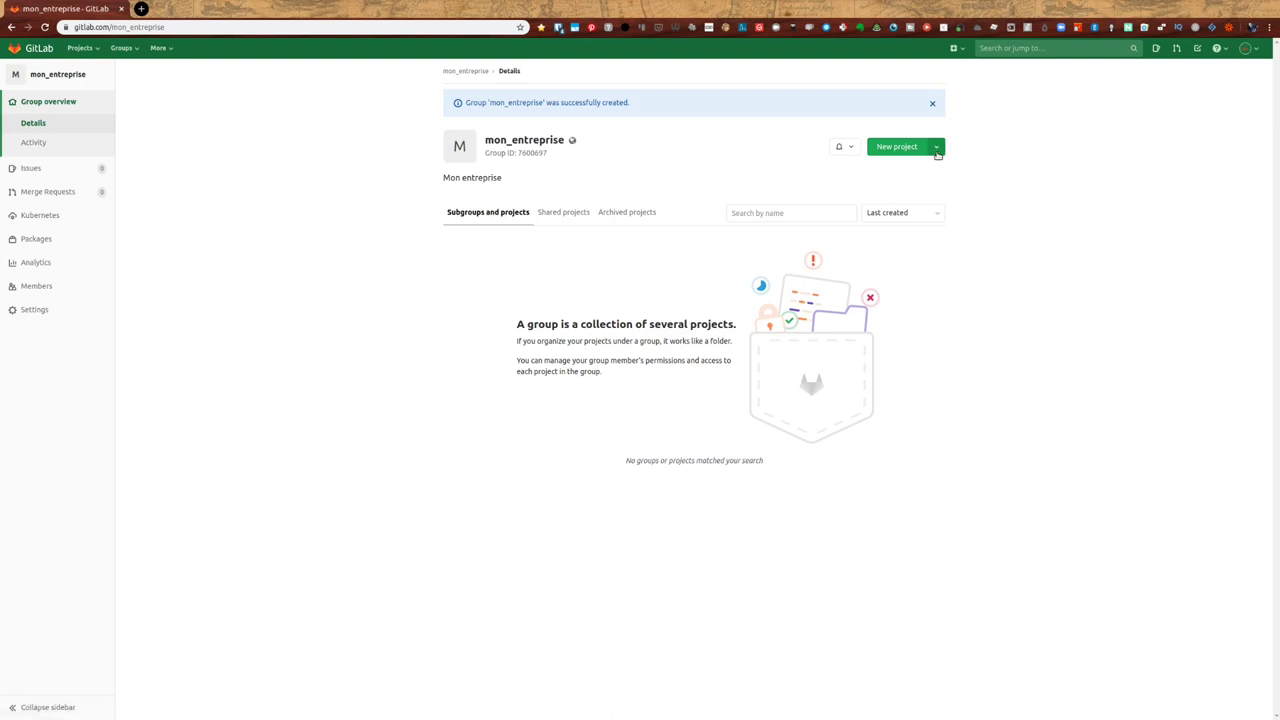
- Switch mon_entreprise's New project split button to New subgroup and start the subgroup form
{"action": "left_click", "coordinate": [937, 148]}
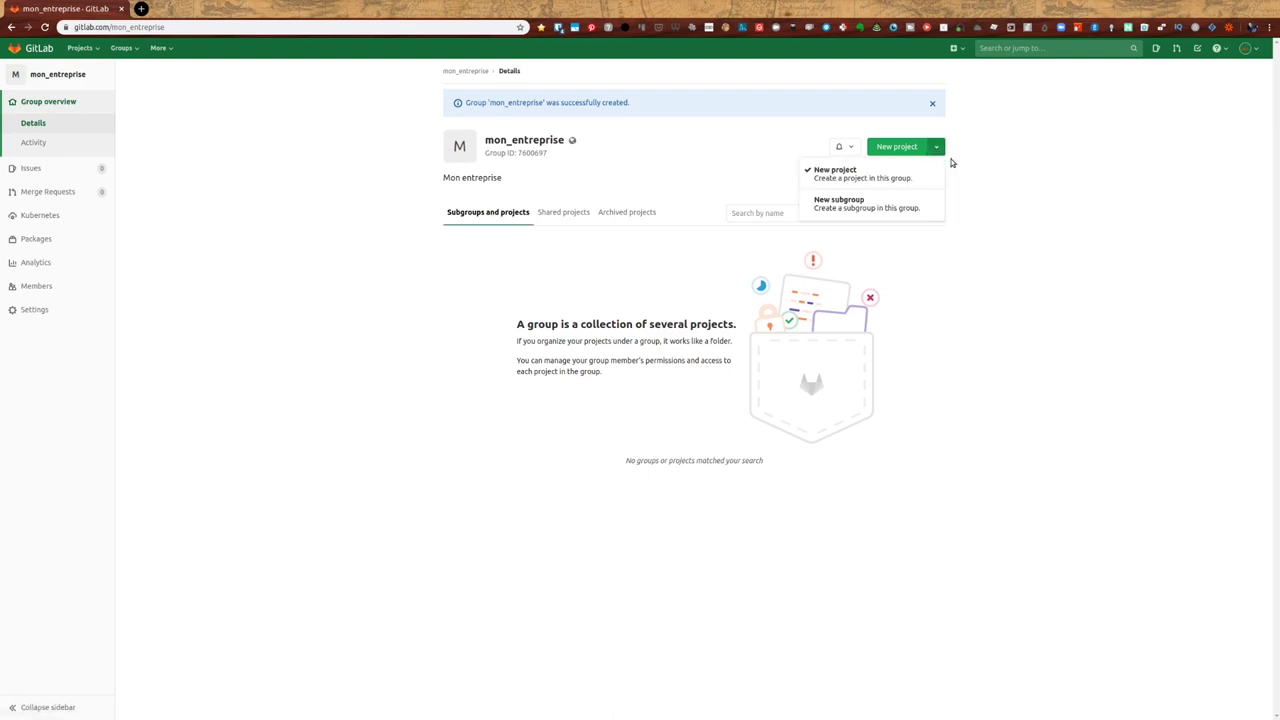
{"action": "left_click", "coordinate": [972, 157]}
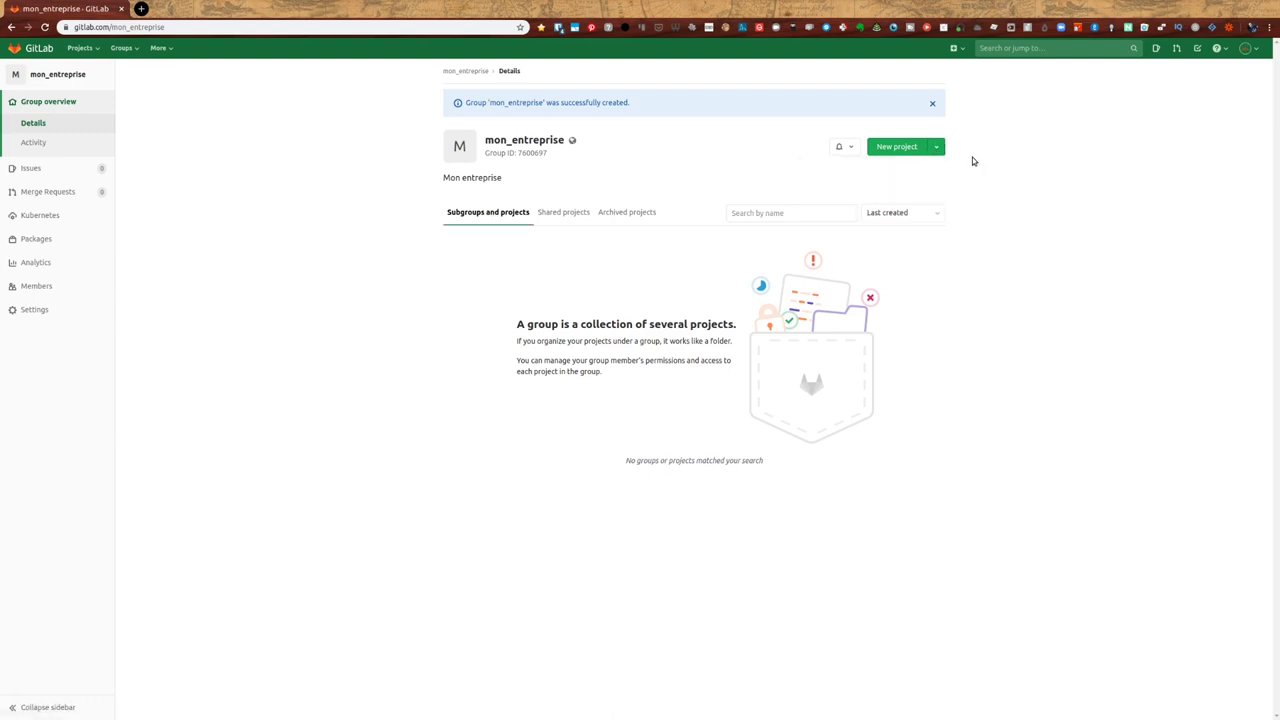
{"action": "left_click", "coordinate": [957, 49]}
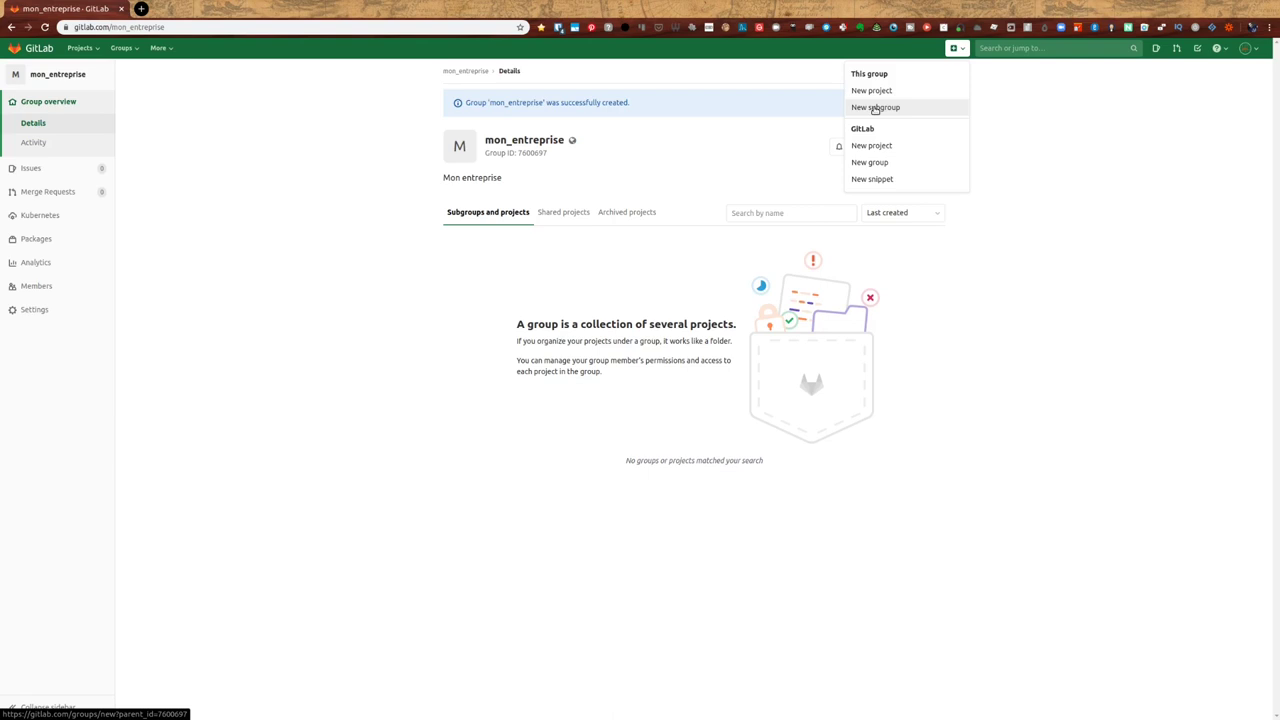
{"action": "left_click", "coordinate": [1124, 298]}
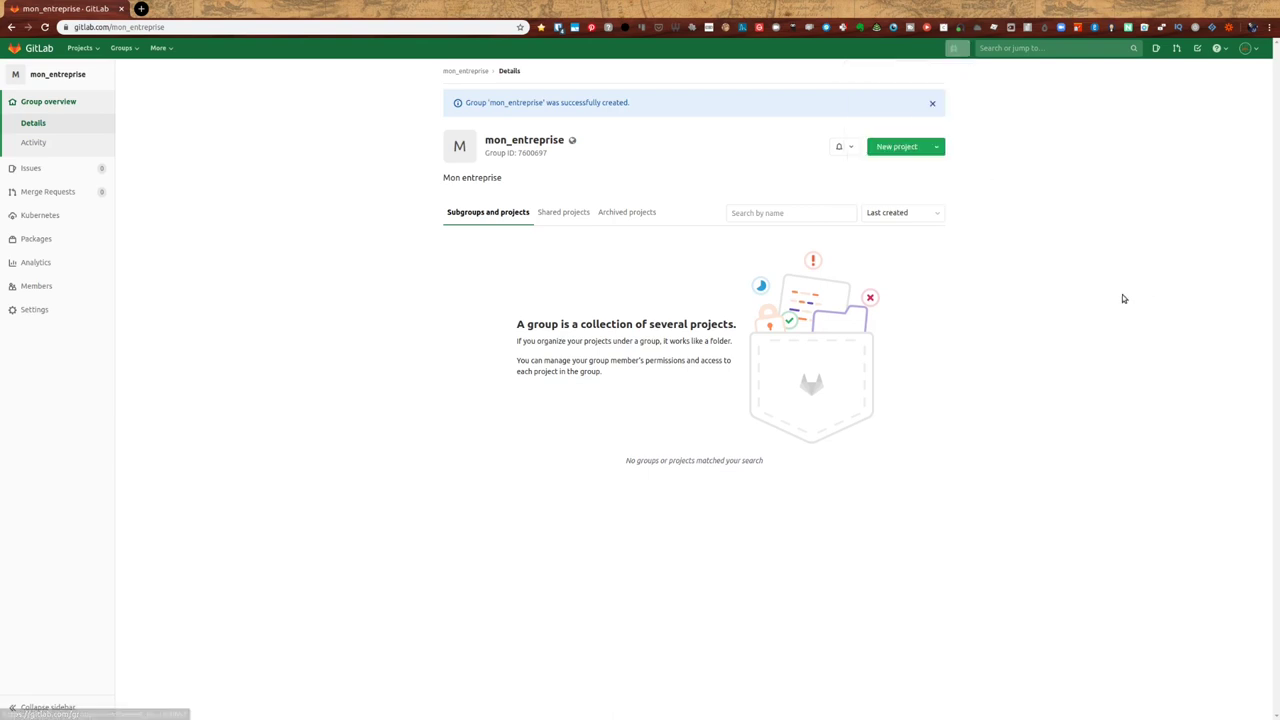
{"action": "left_click", "coordinate": [938, 150]}
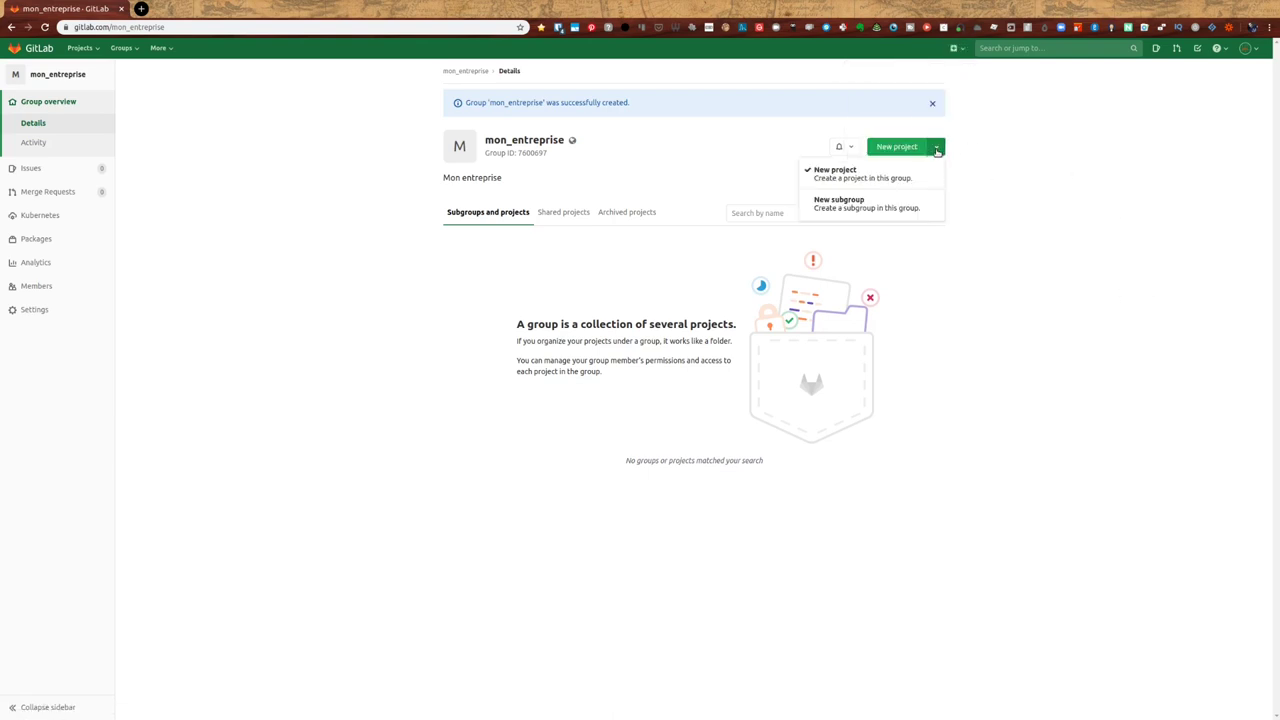
{"action": "left_click", "coordinate": [840, 203]}
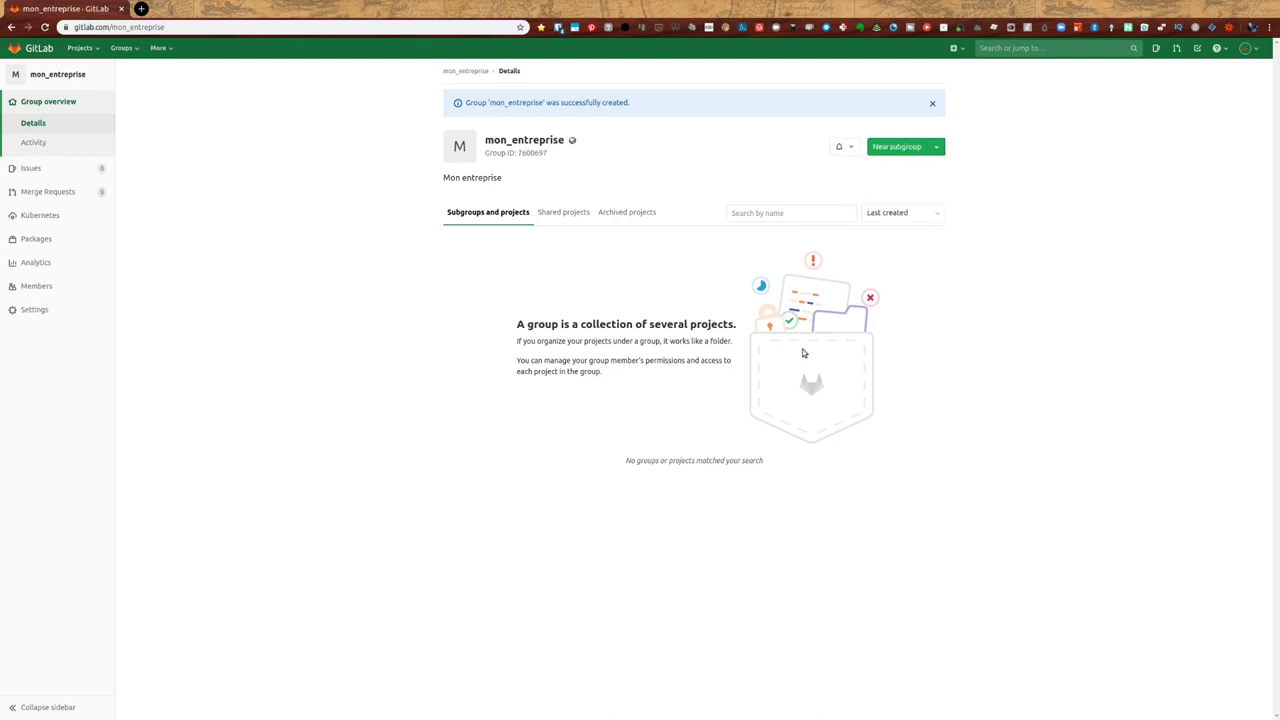
{"action": "left_click", "coordinate": [907, 150]}
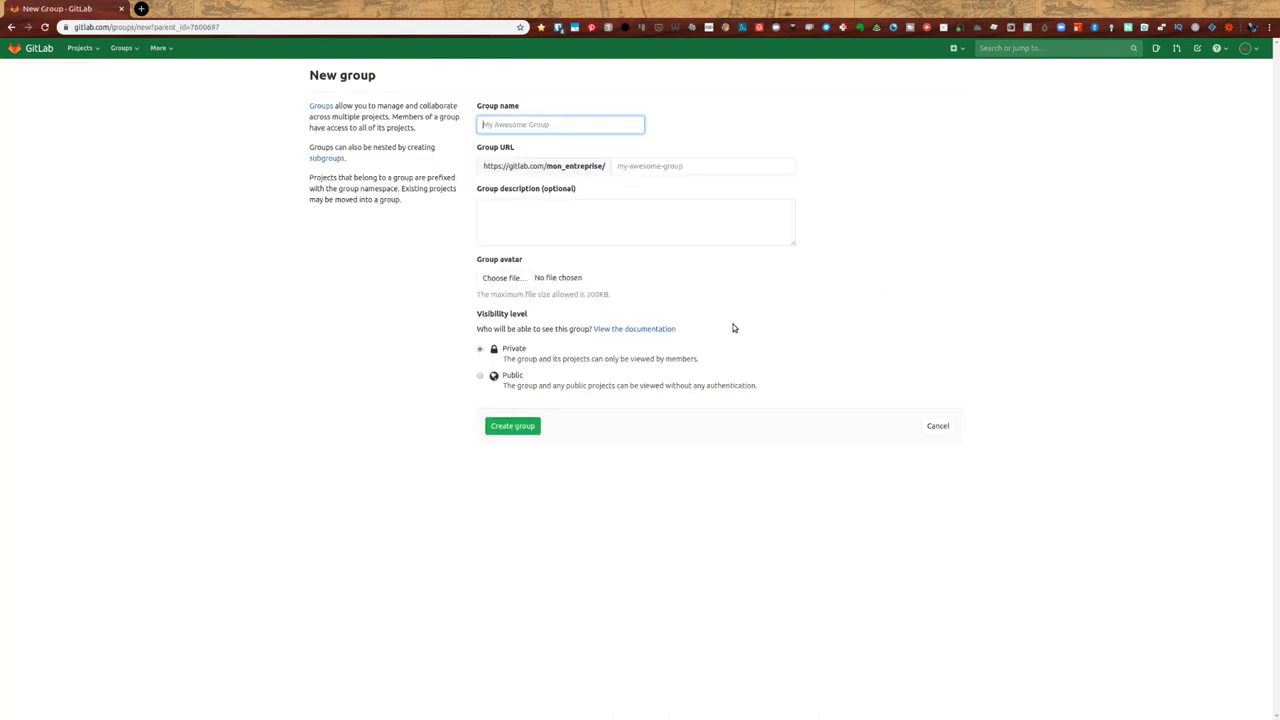
- Name the subgroup Mon_application, fixing the misspelling, and create it as Private
{"action": "left_click", "coordinate": [606, 131]}
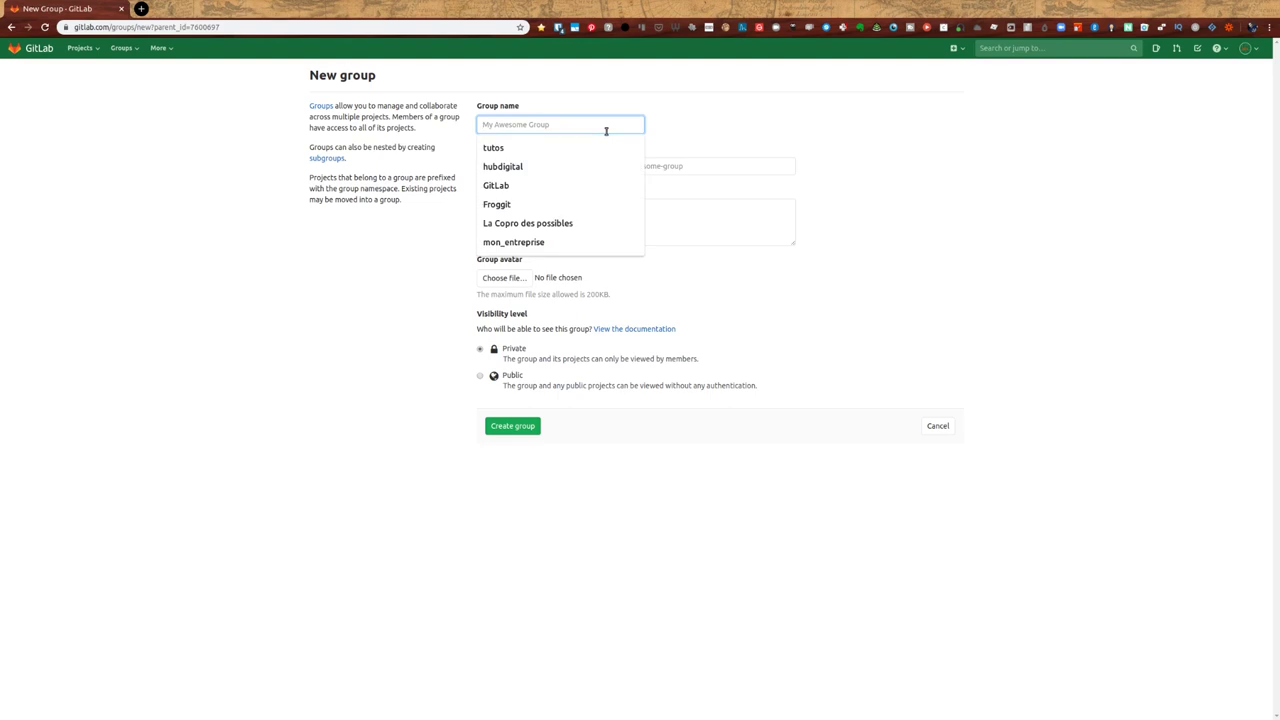
{"action": "type", "text": "Mon_appliaction"}
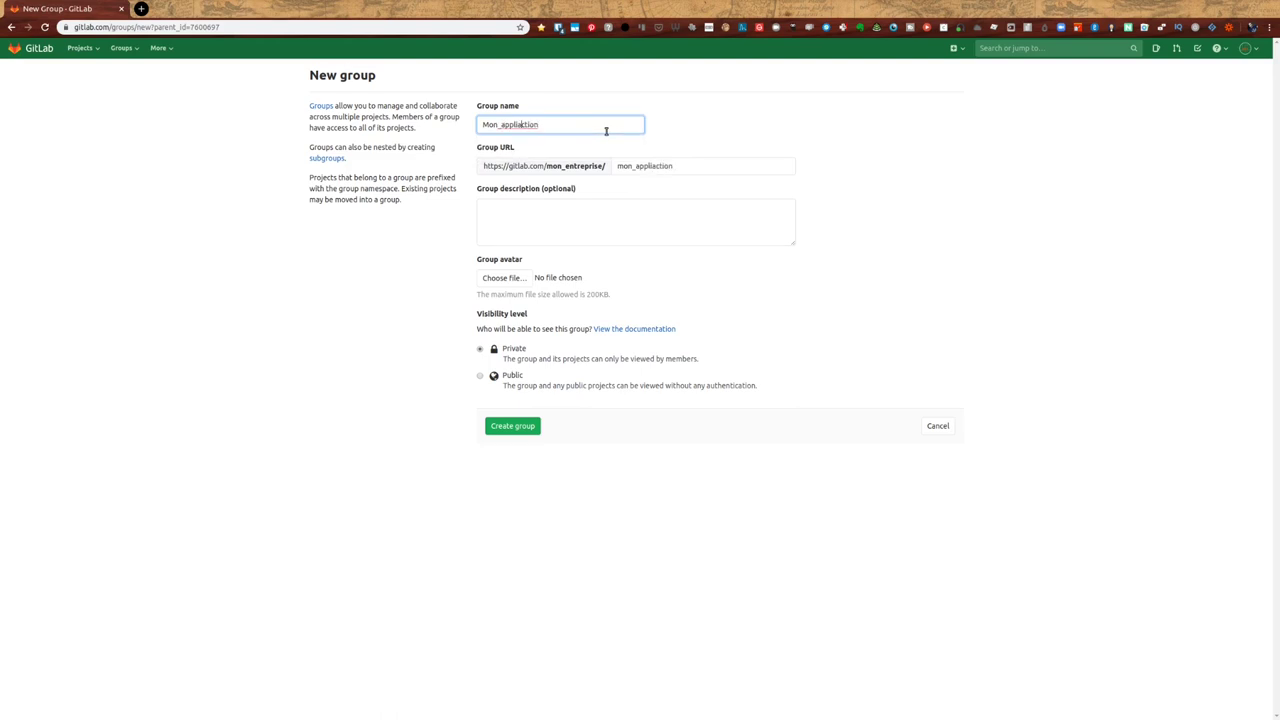
{"action": "key", "text": "BackSpace"}
{"action": "key", "text": "Right"}
{"action": "type", "text": "a"}
{"action": "left_click", "coordinate": [519, 428]}
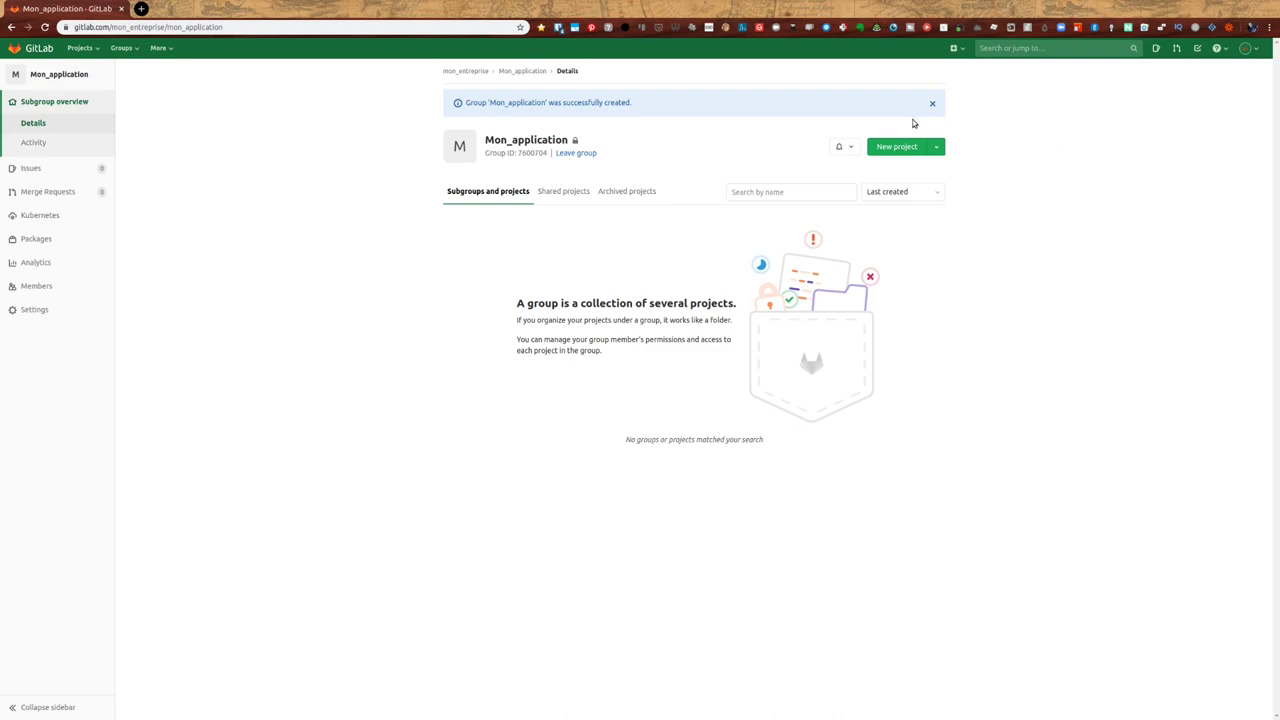
- Back in mon_entreprise, start a new subgroup named Devs and create it
{"action": "left_click", "coordinate": [956, 49]}
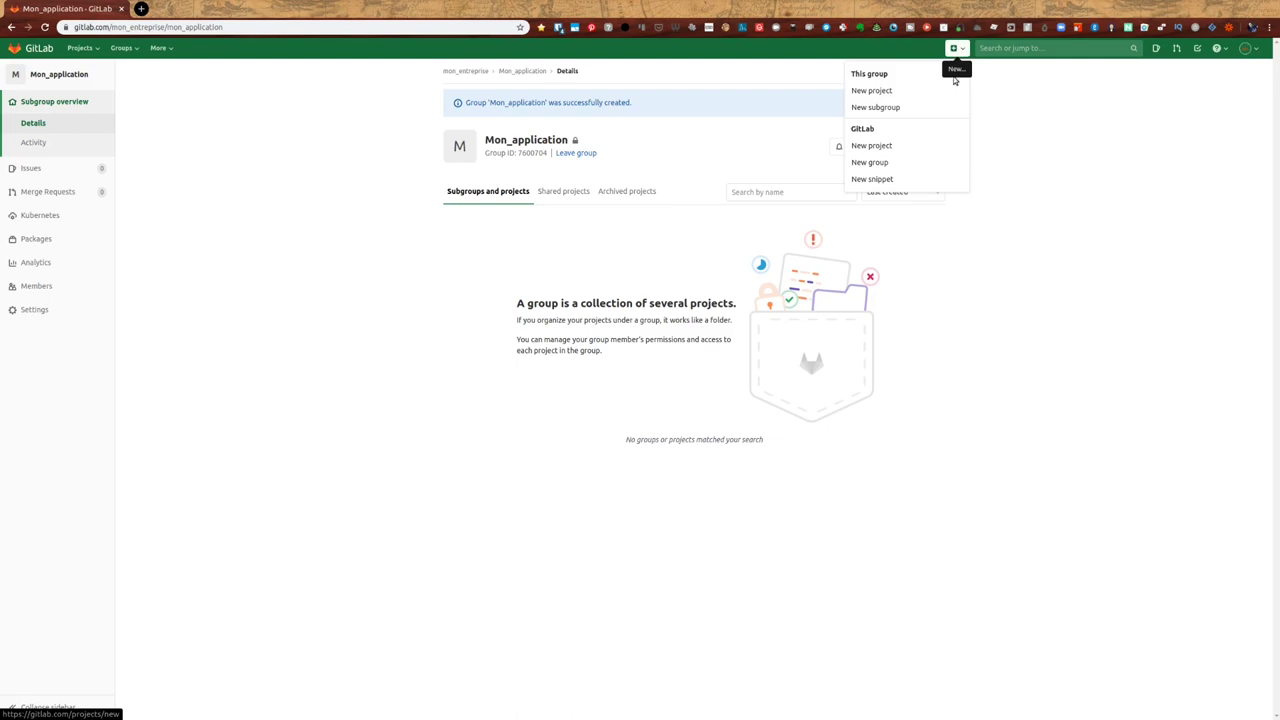
{"action": "left_click", "coordinate": [636, 314]}
{"action": "left_click", "coordinate": [465, 71]}
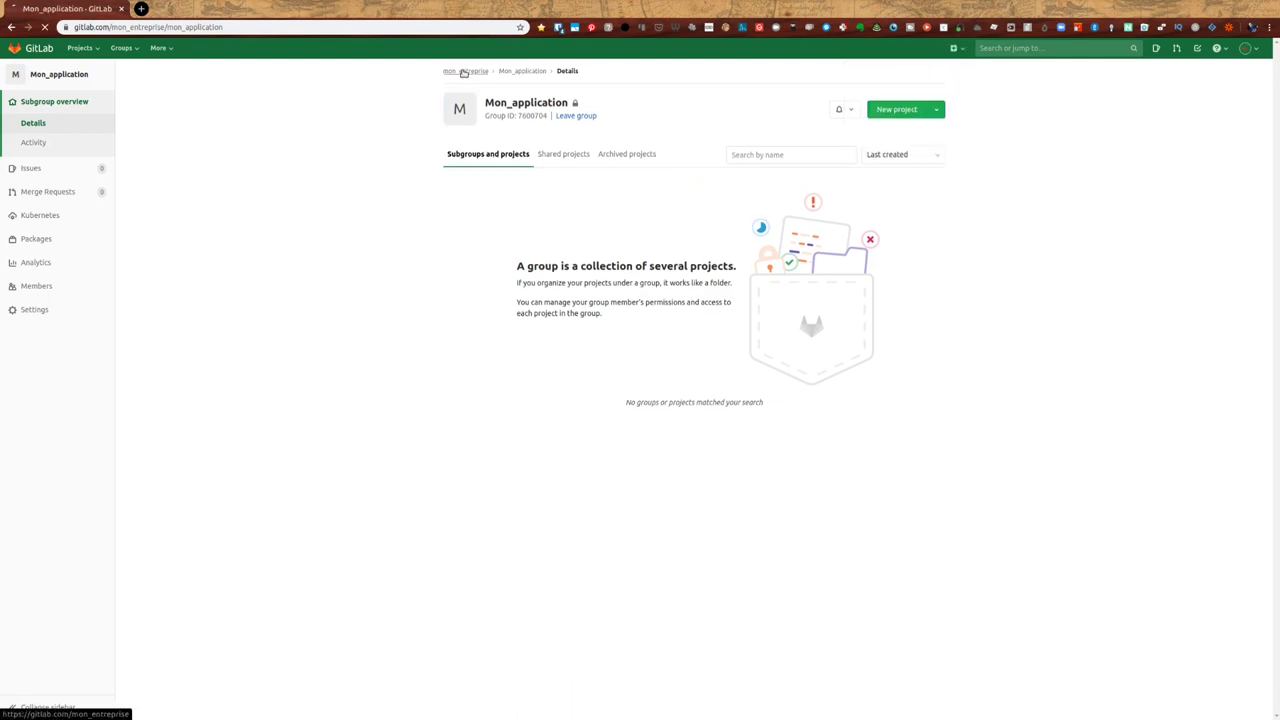
{"action": "left_click", "coordinate": [956, 48]}
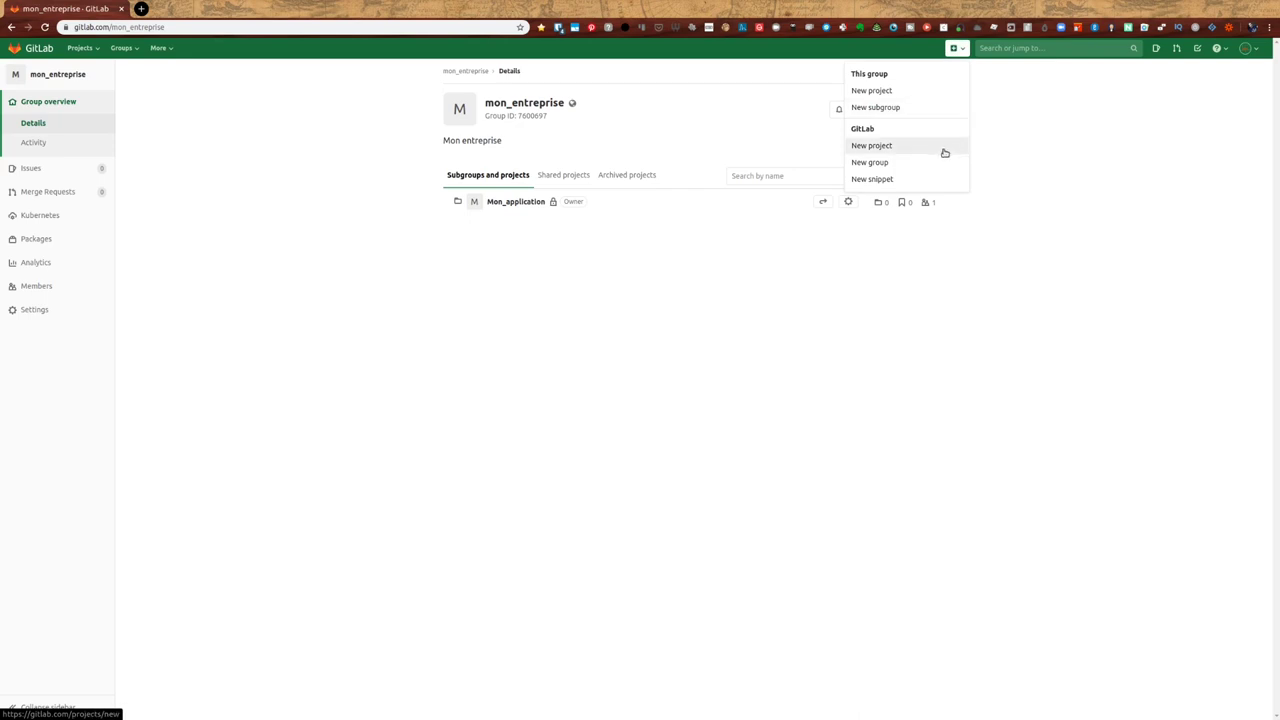
{"action": "left_click", "coordinate": [898, 106]}
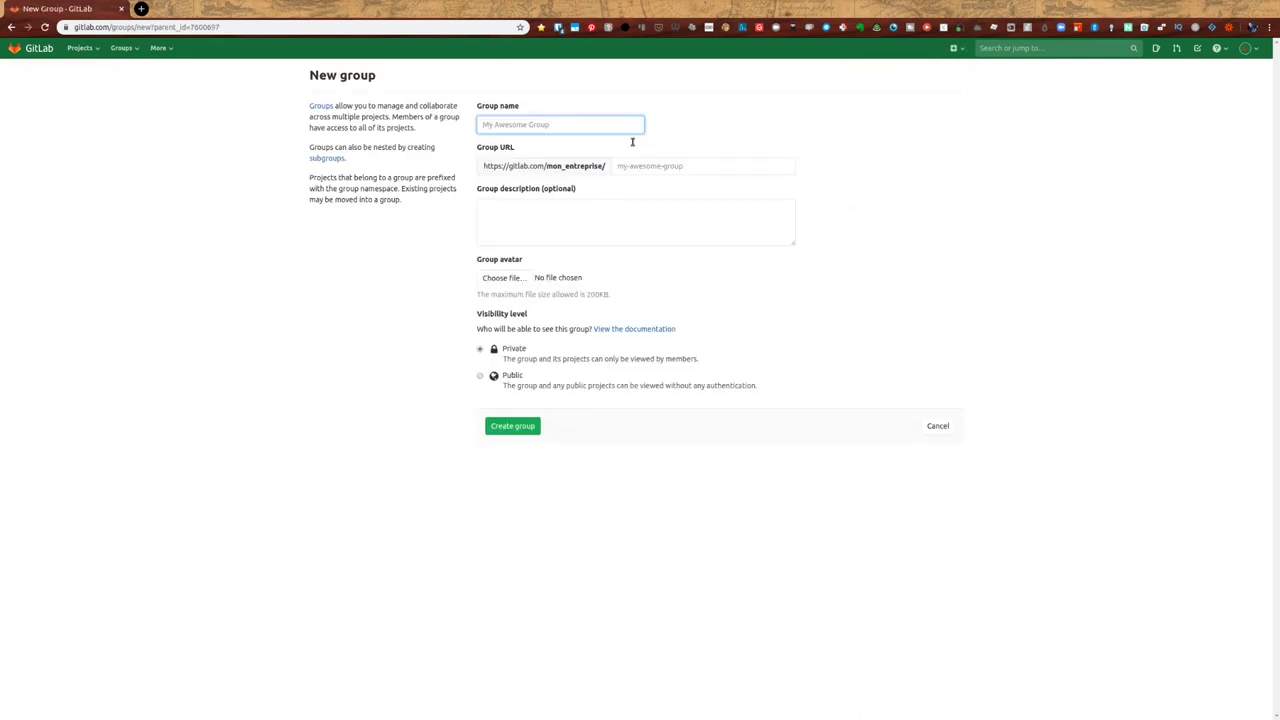
{"action": "left_click", "coordinate": [599, 124]}
{"action": "type", "text": "Devs"}
{"action": "left_click", "coordinate": [511, 430]}
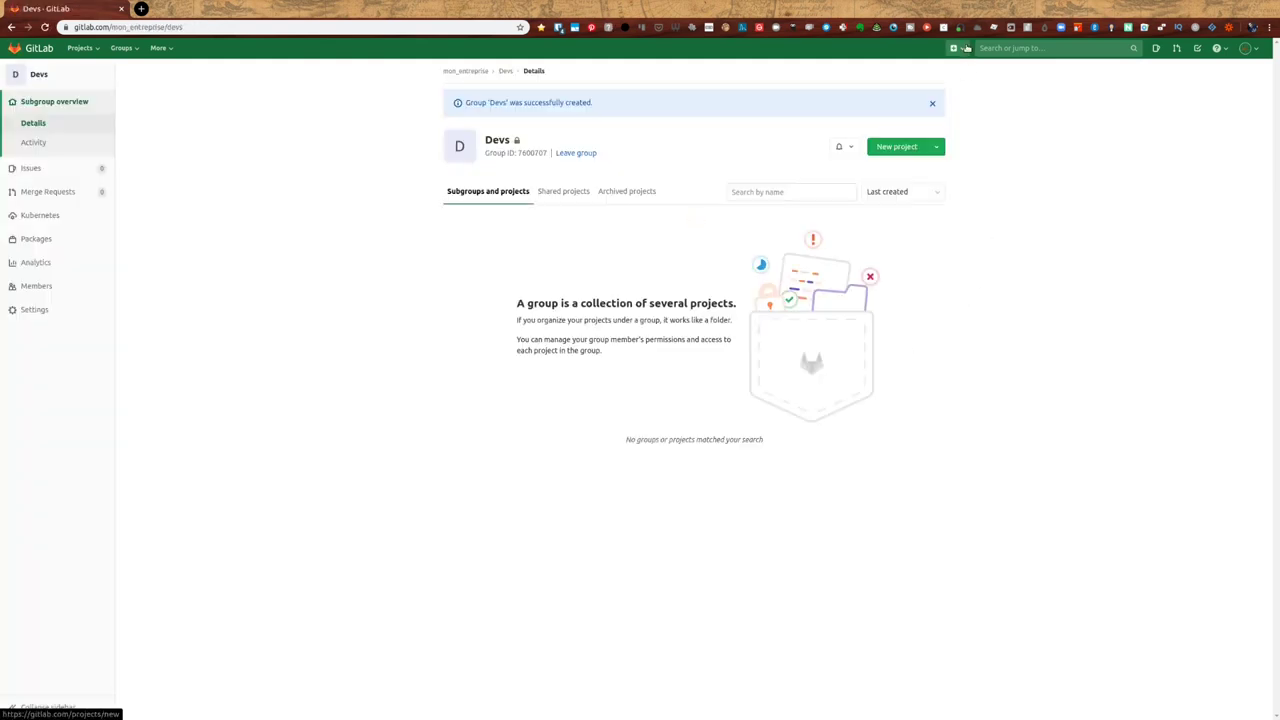
- Create the private ops subgroup, then return to mon_entreprise listing ops, Devs and Mon_application
{"action": "left_click", "coordinate": [484, 71]}
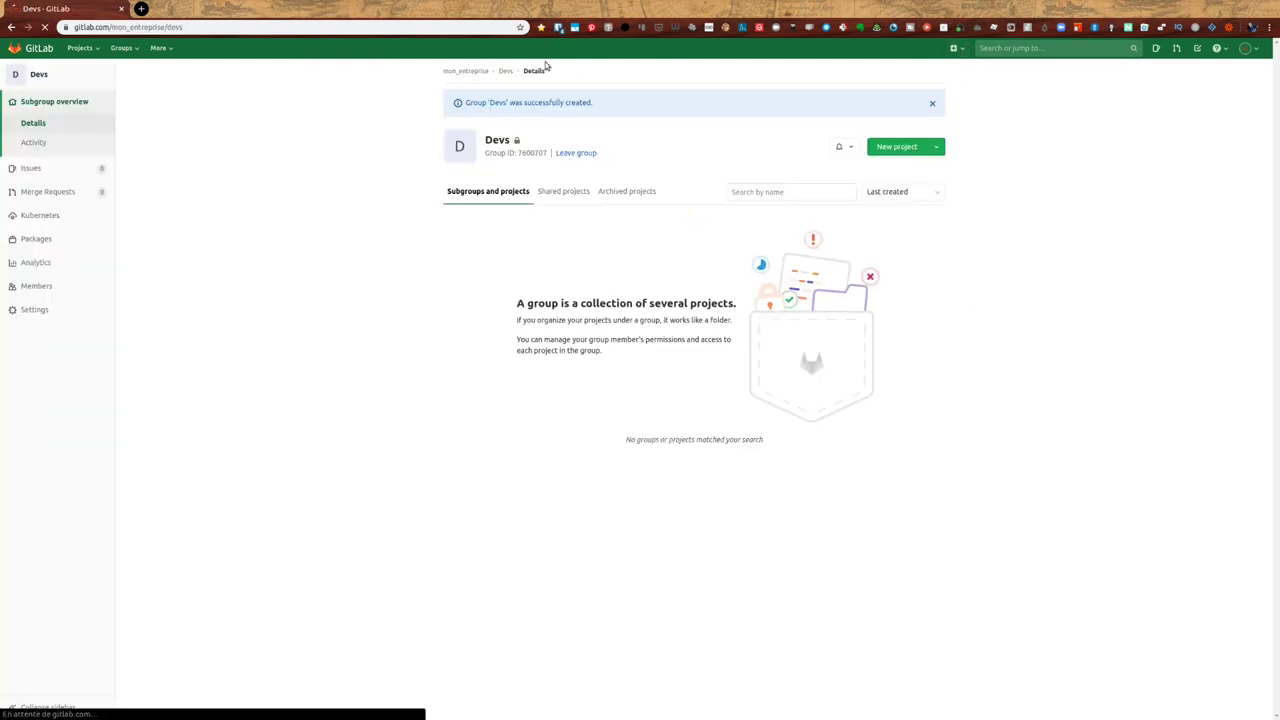
{"action": "left_click", "coordinate": [966, 49]}
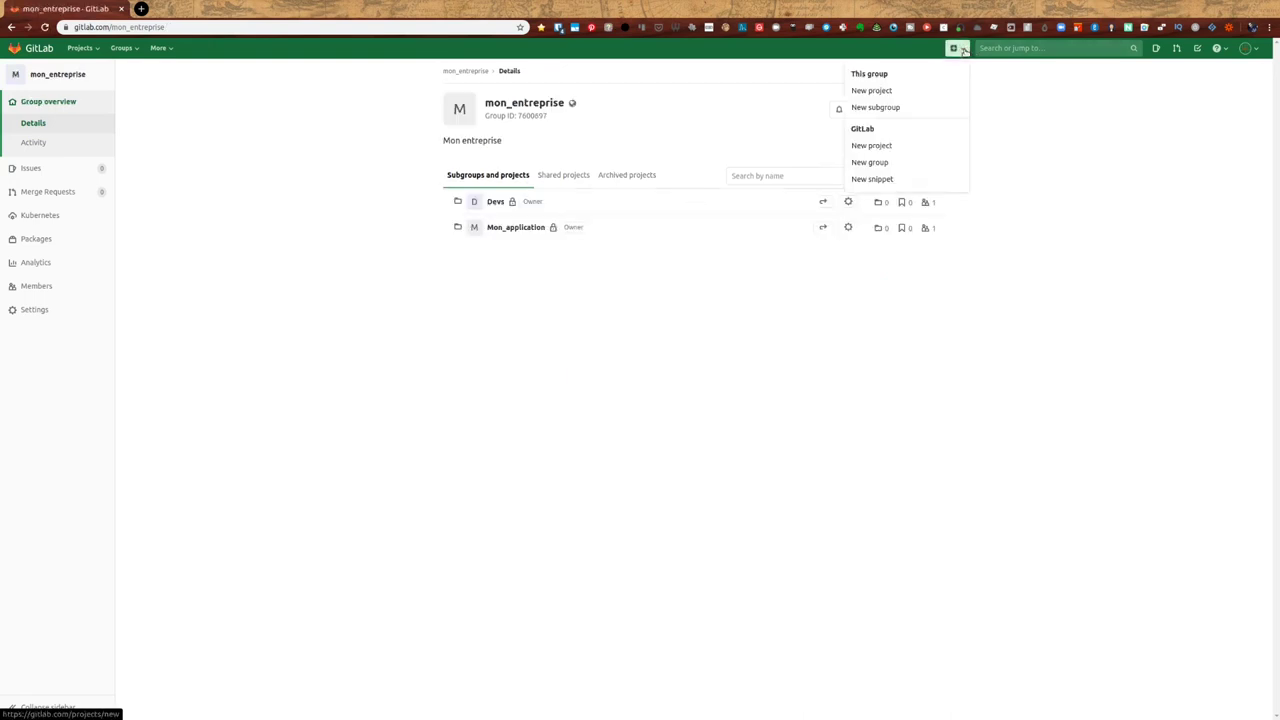
{"action": "left_click", "coordinate": [889, 112]}
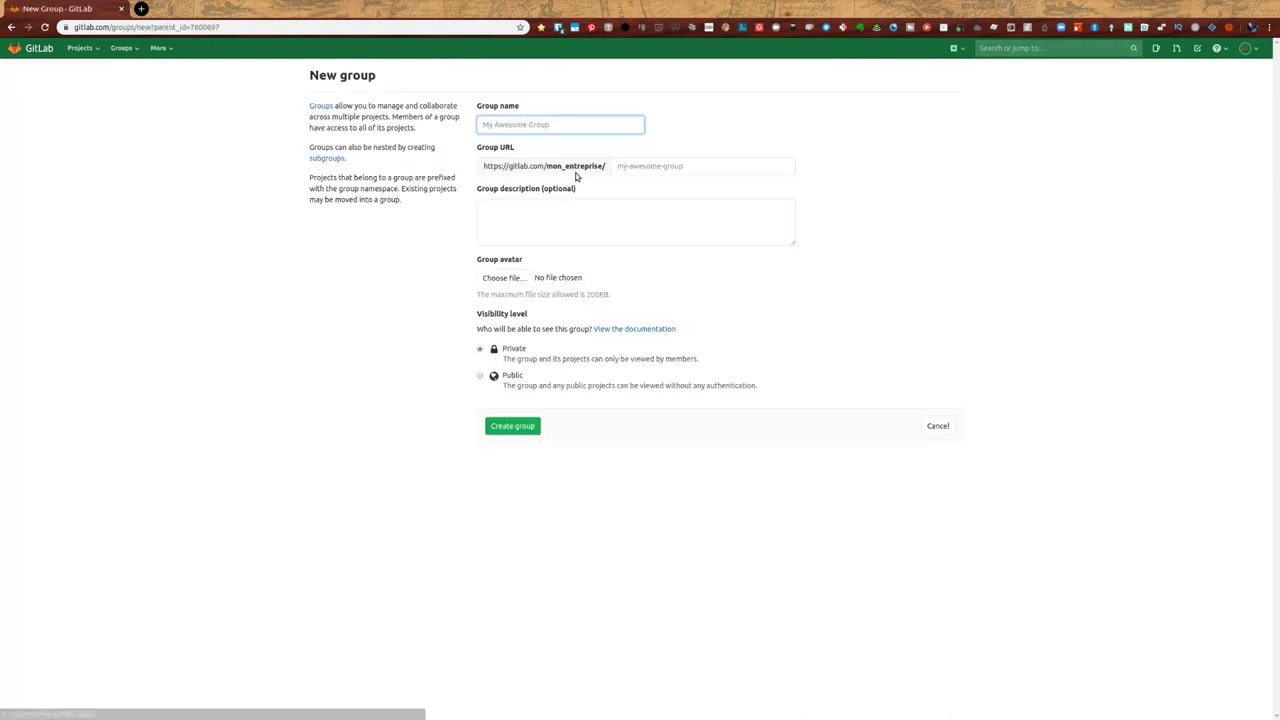
{"action": "type", "text": "ops"}
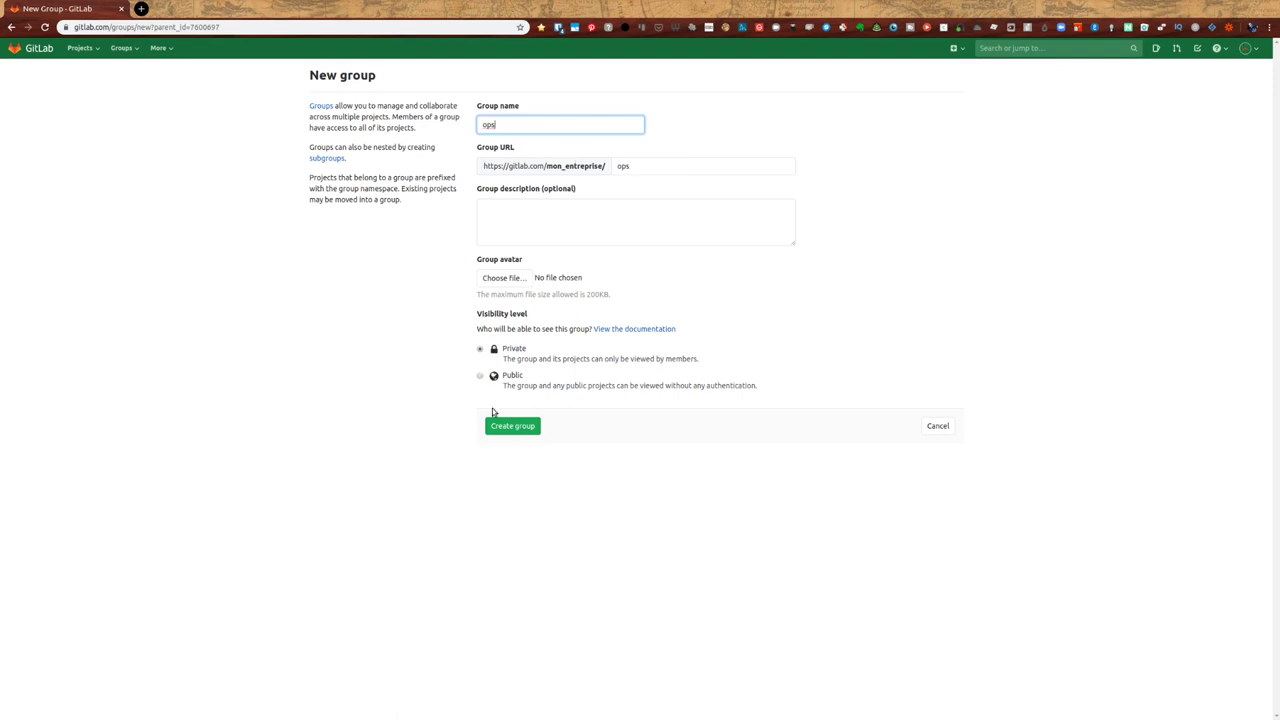
{"action": "left_click", "coordinate": [500, 428]}
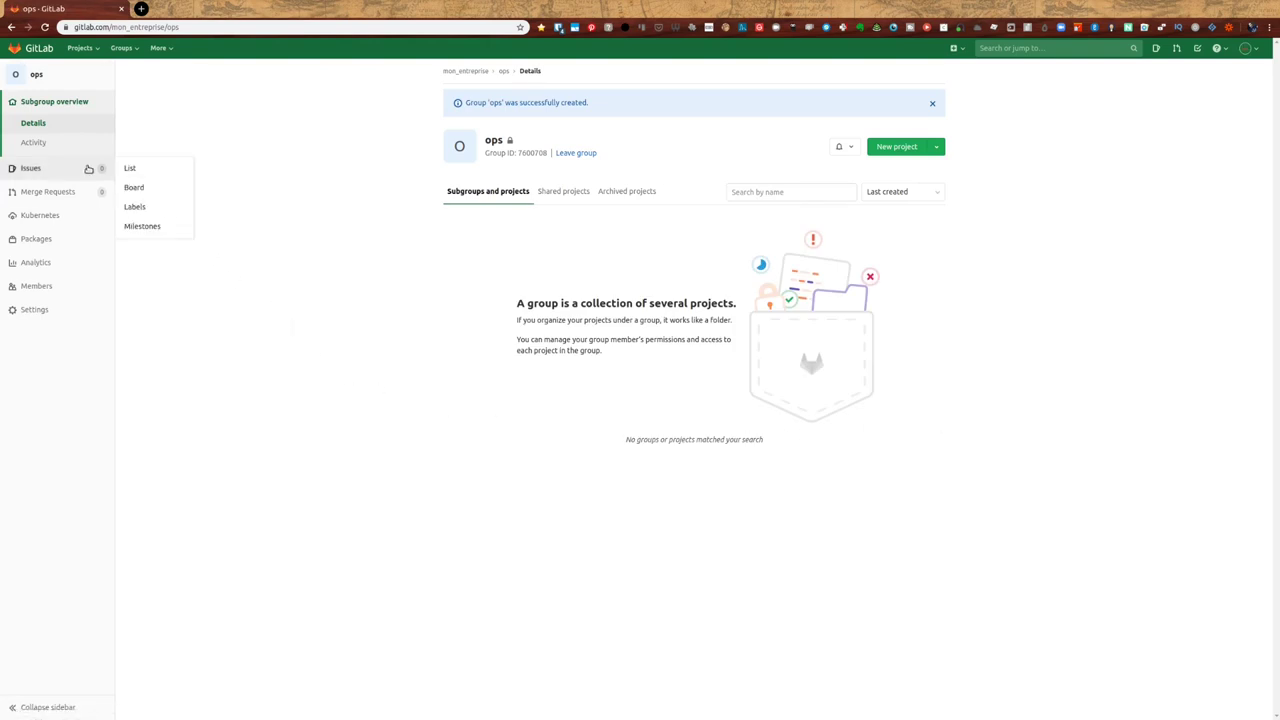
{"action": "left_click", "coordinate": [476, 71]}
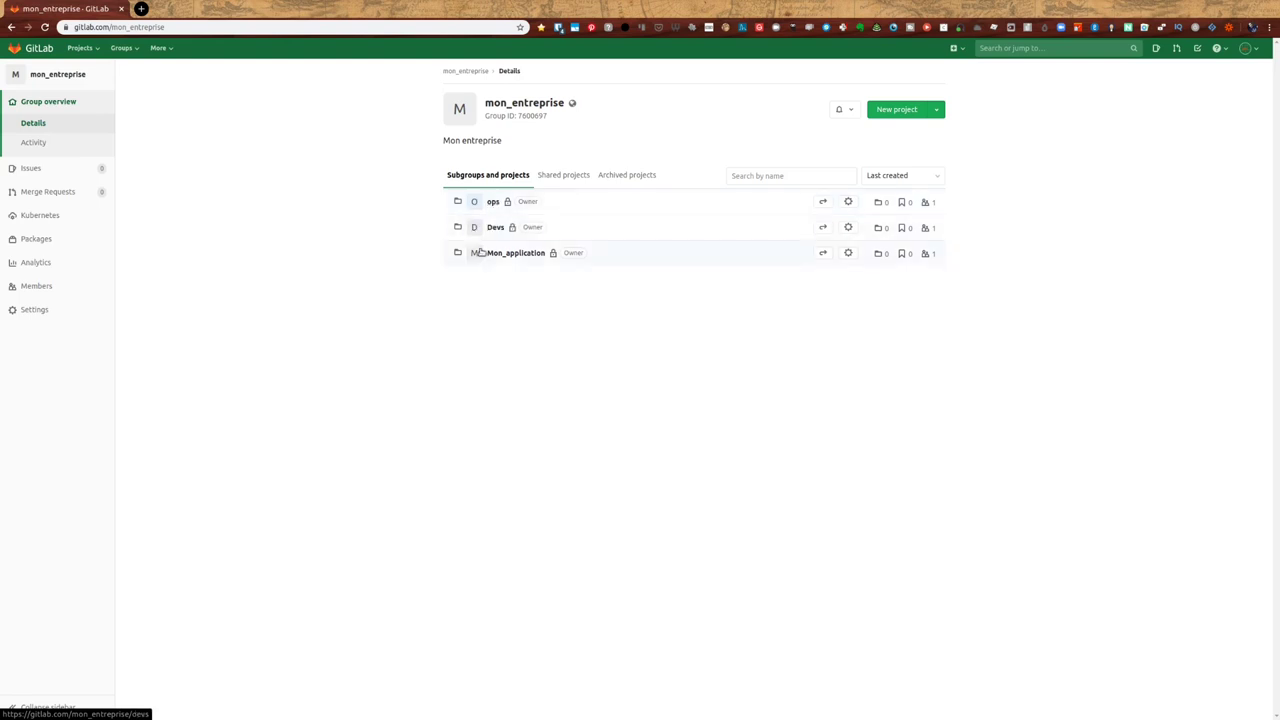
{"action": "left_click", "coordinate": [493, 203]}
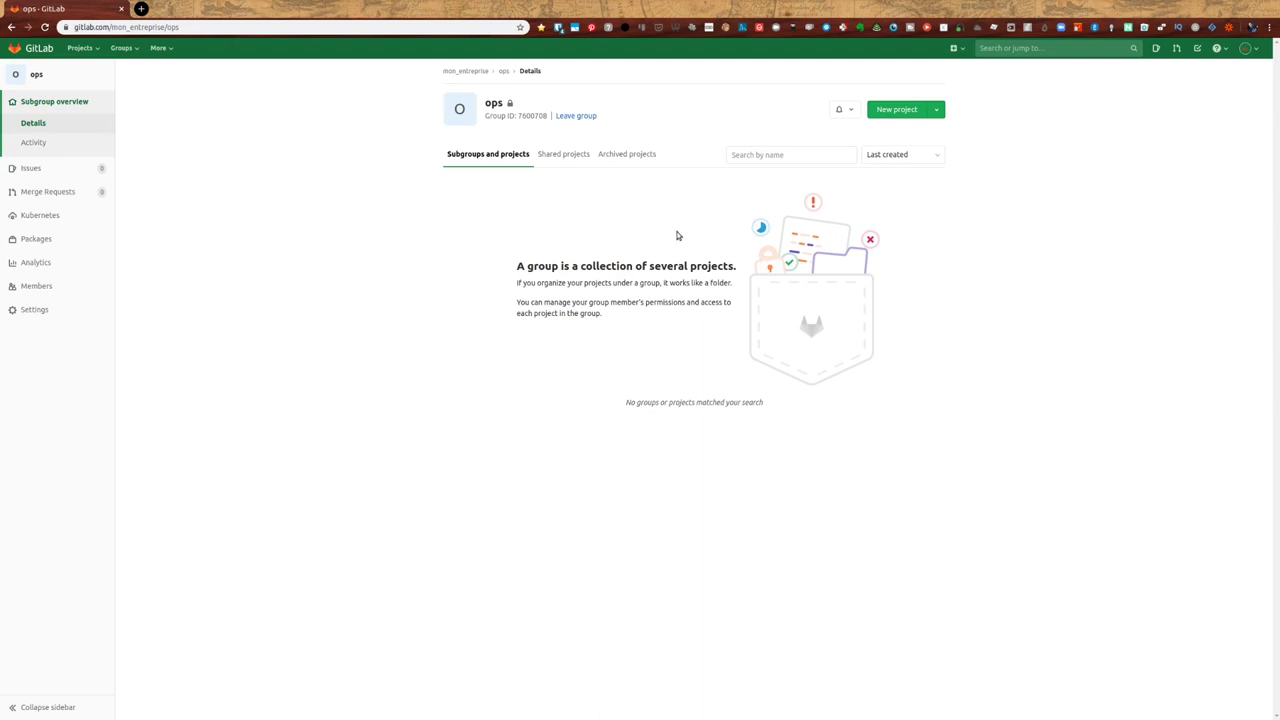
{"action": "left_click", "coordinate": [476, 73]}
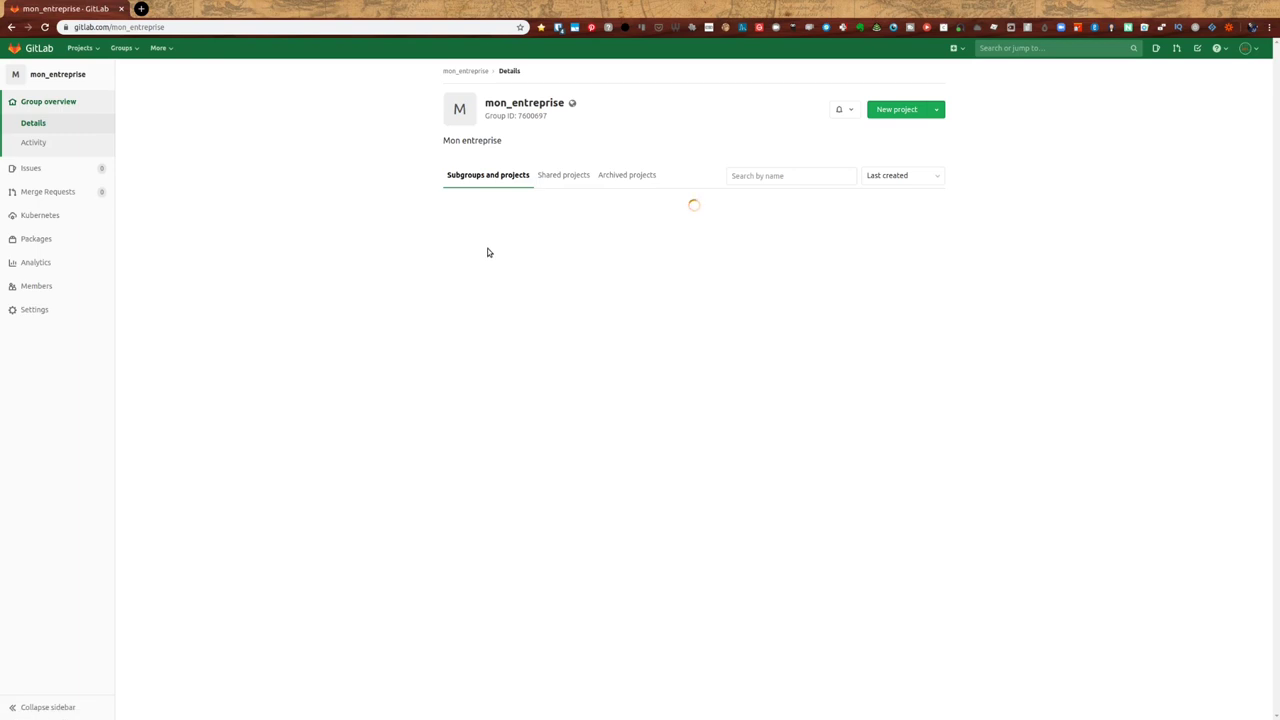
{"action": "left_click", "coordinate": [496, 228]}
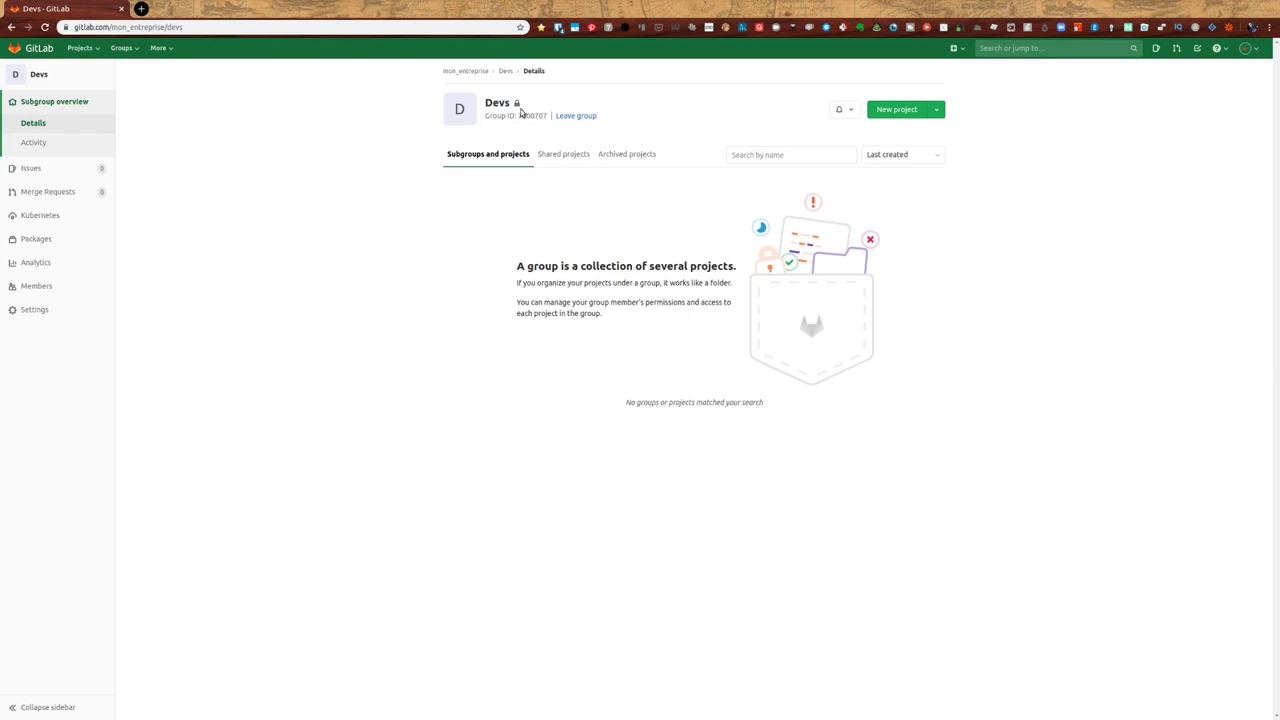
{"action": "left_click", "coordinate": [474, 72]}
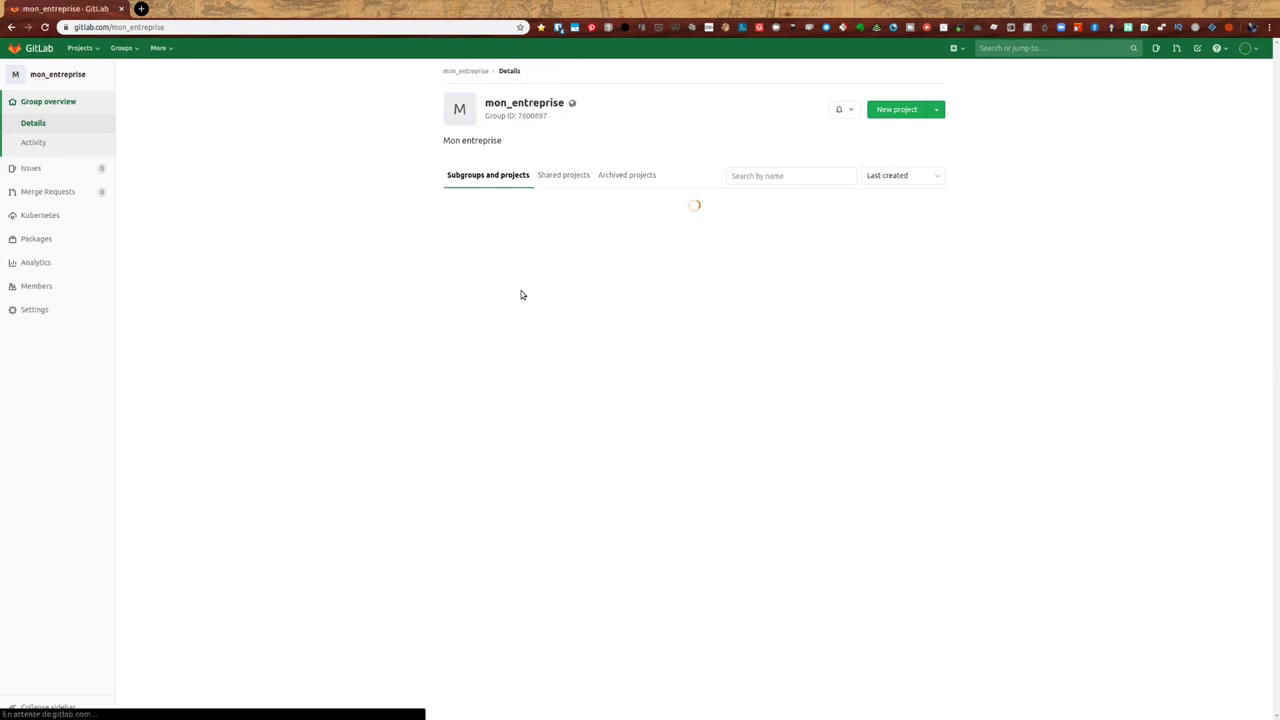
{"action": "left_click", "coordinate": [514, 253]}
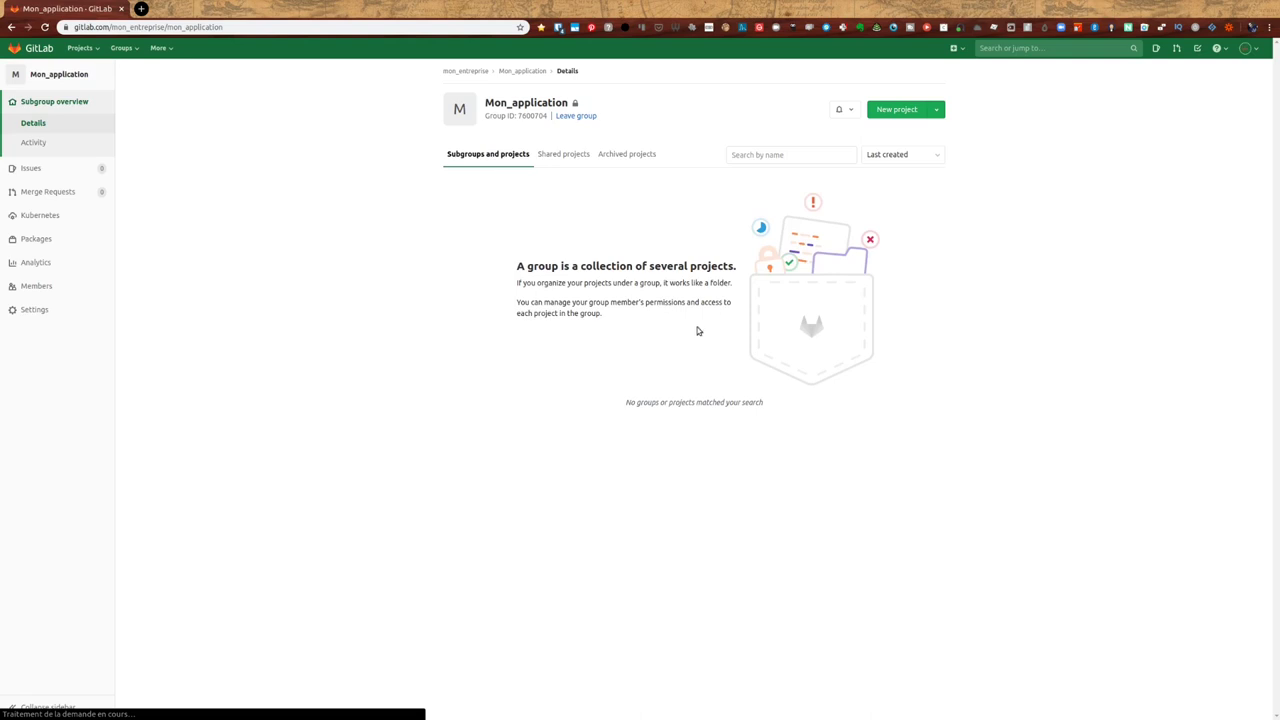
{"action": "left_click", "coordinate": [466, 72]}
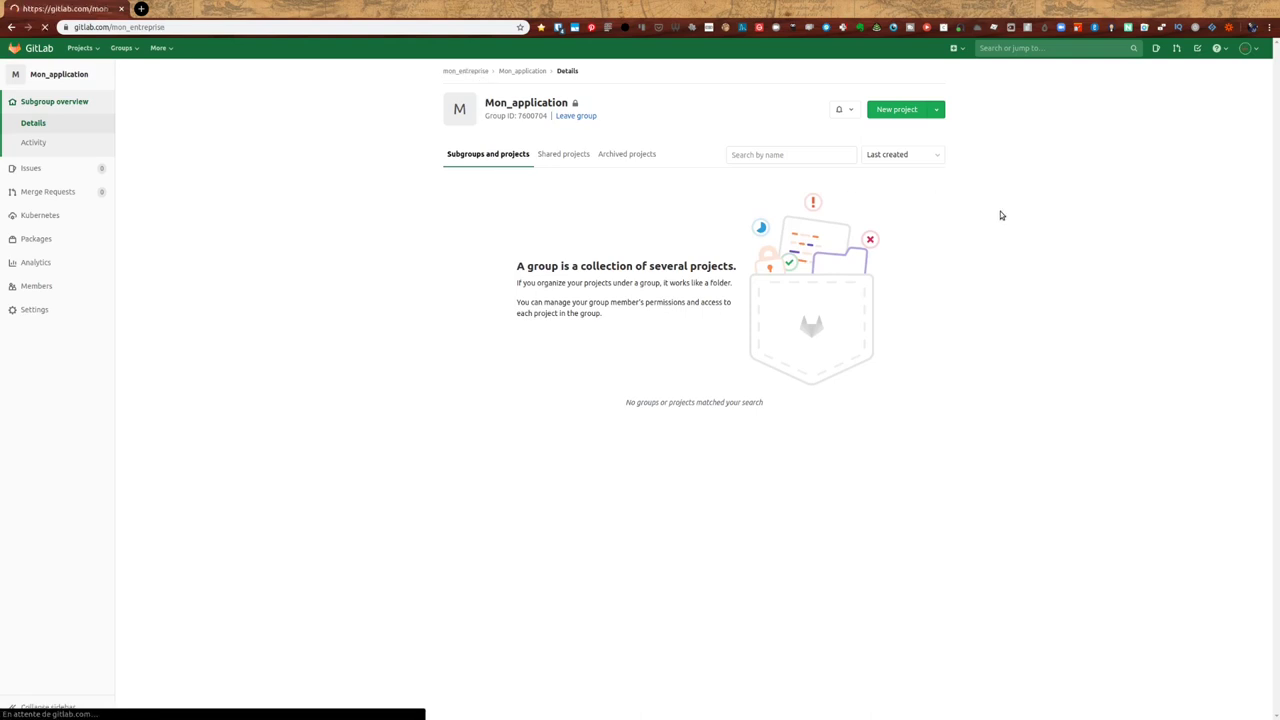
- Create the private support subgroup under mon_entreprise, then open Mon_application
{"action": "left_click", "coordinate": [936, 110]}
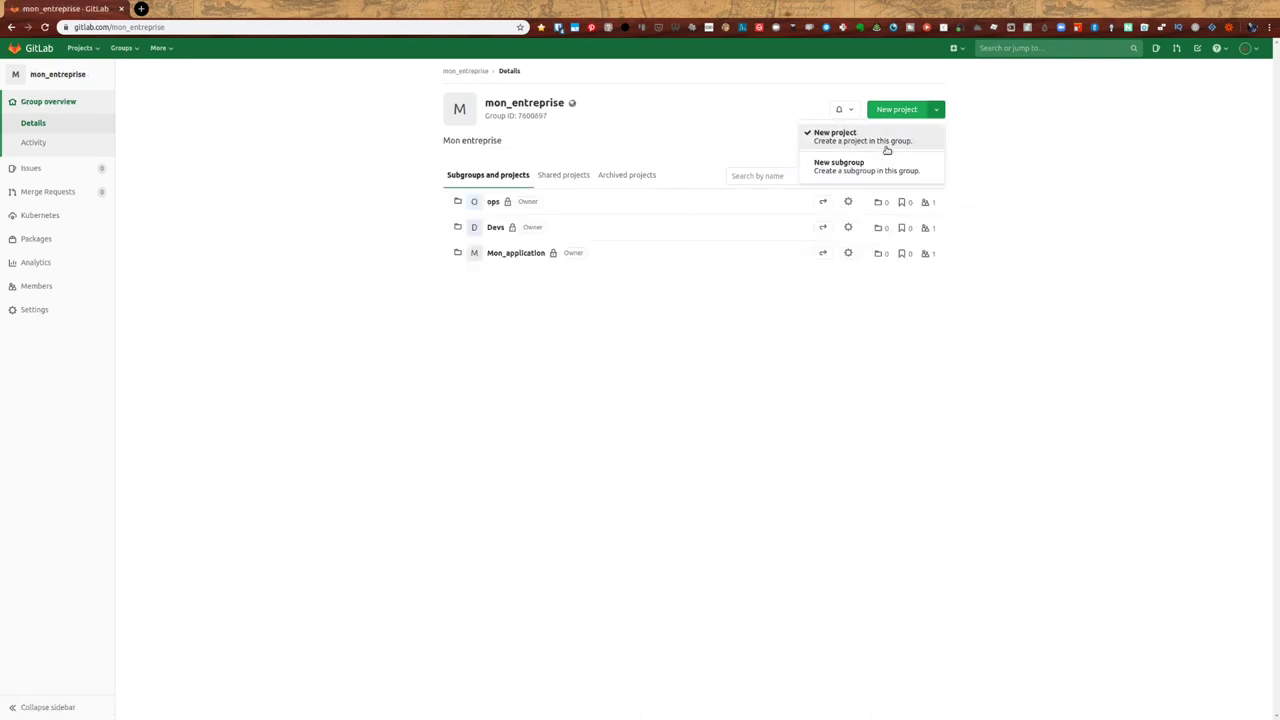
{"action": "left_click", "coordinate": [871, 168]}
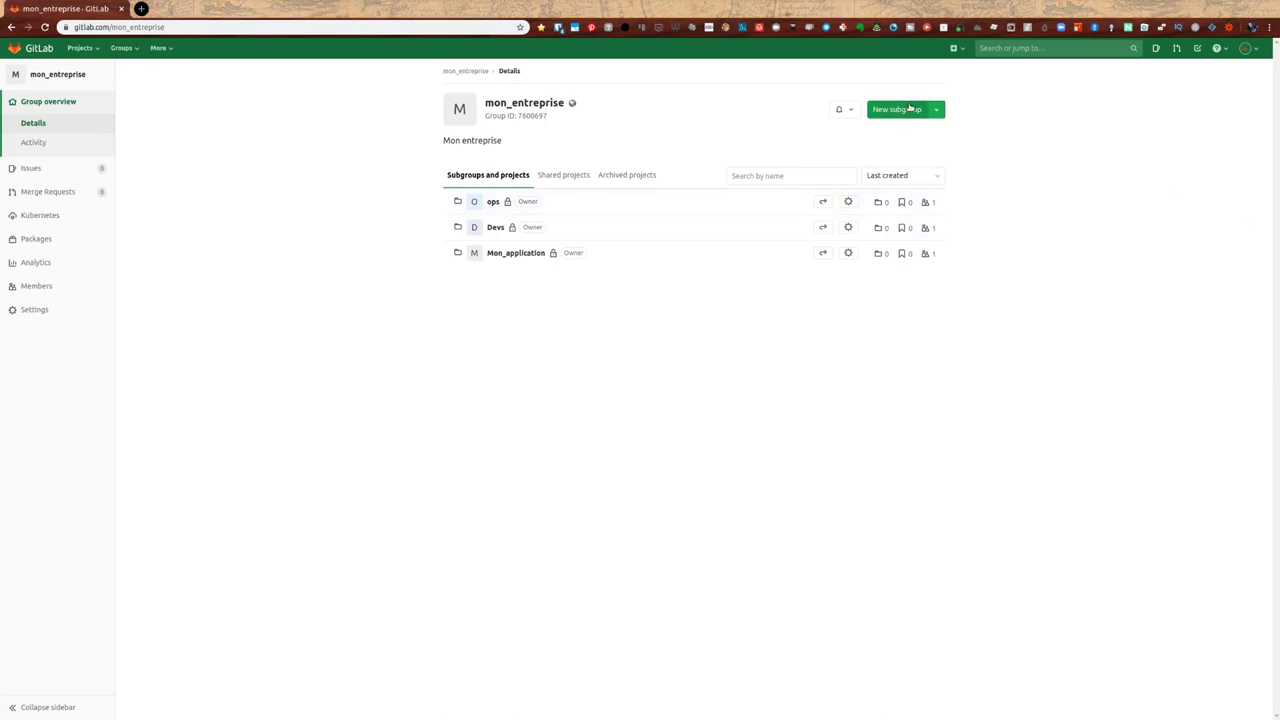
{"action": "left_click", "coordinate": [903, 110]}
{"action": "type", "text": "support"}
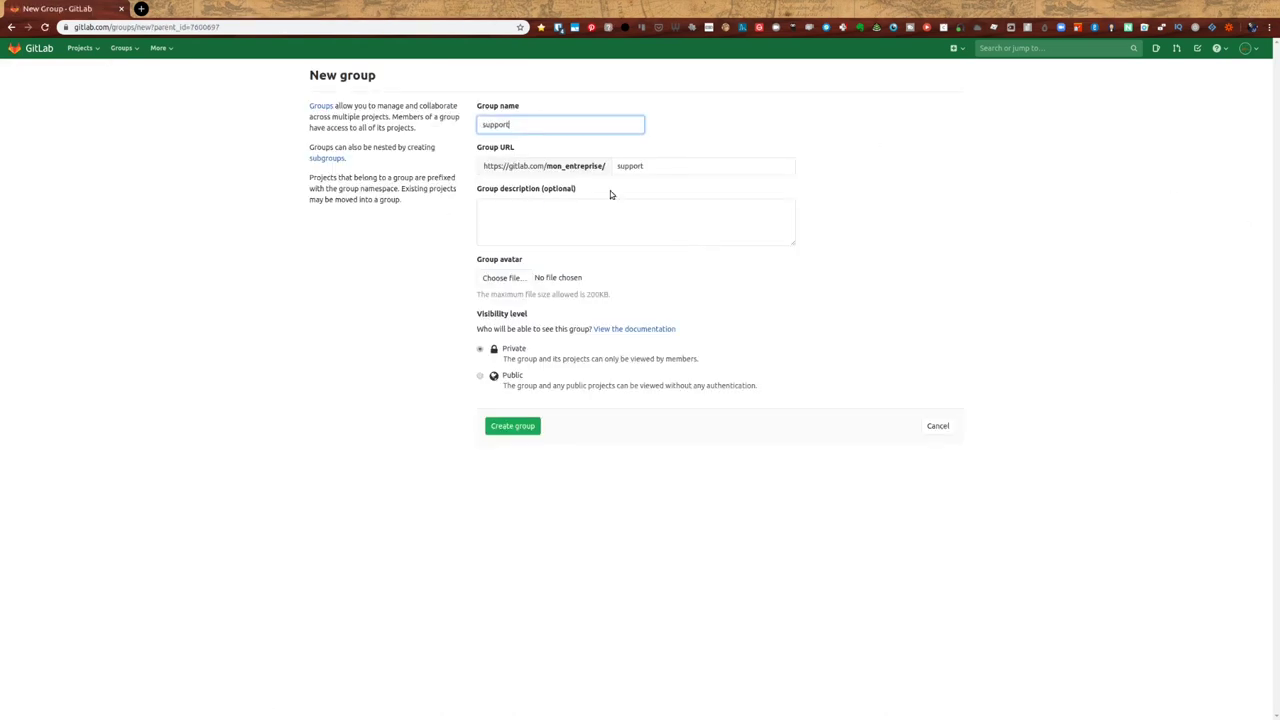
{"action": "left_click", "coordinate": [513, 426]}
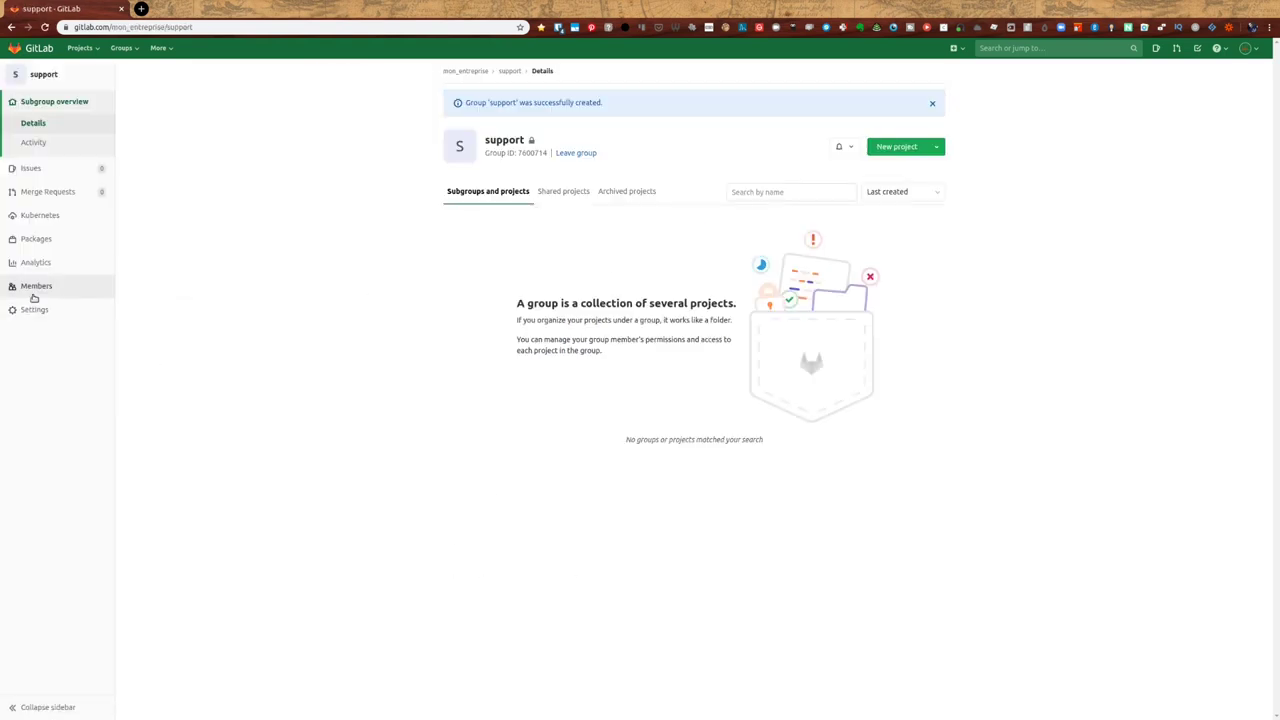
{"action": "left_click", "coordinate": [515, 280]}
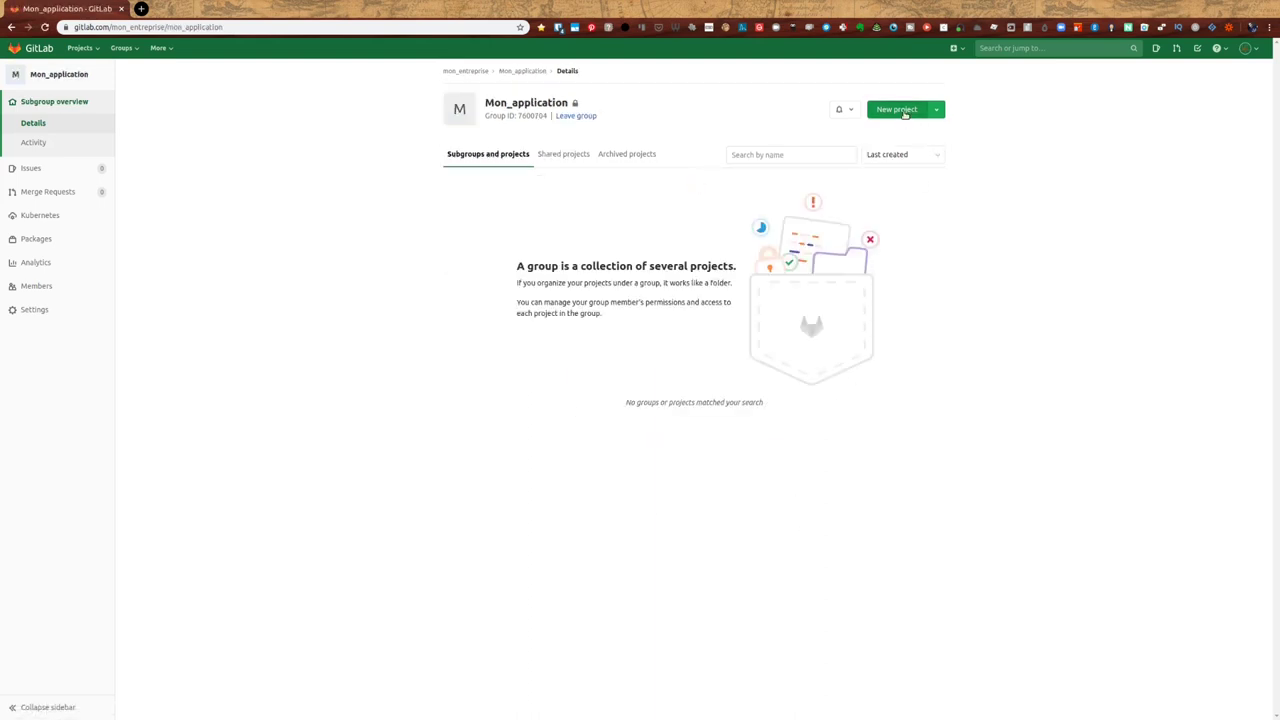
{"action": "left_click", "coordinate": [956, 48]}
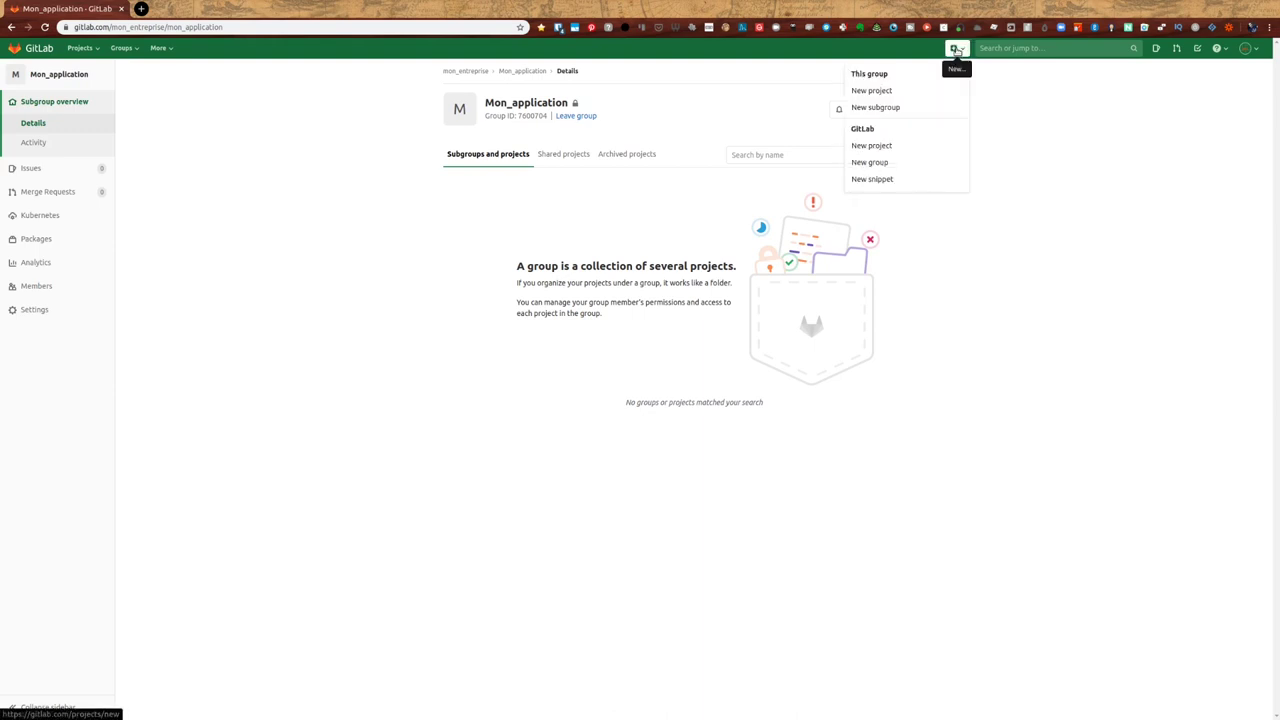
- Create the private project front in Mon_application, without a README
{"action": "left_click", "coordinate": [1057, 131]}
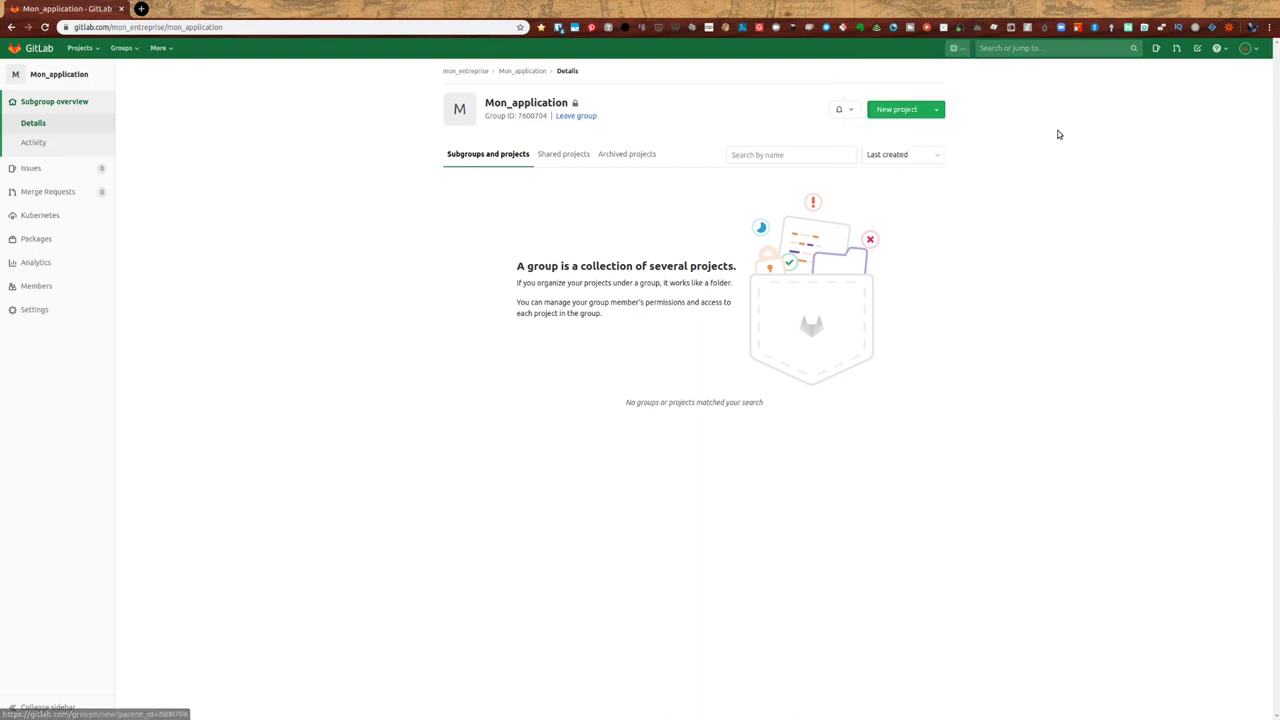
{"action": "left_click", "coordinate": [896, 110]}
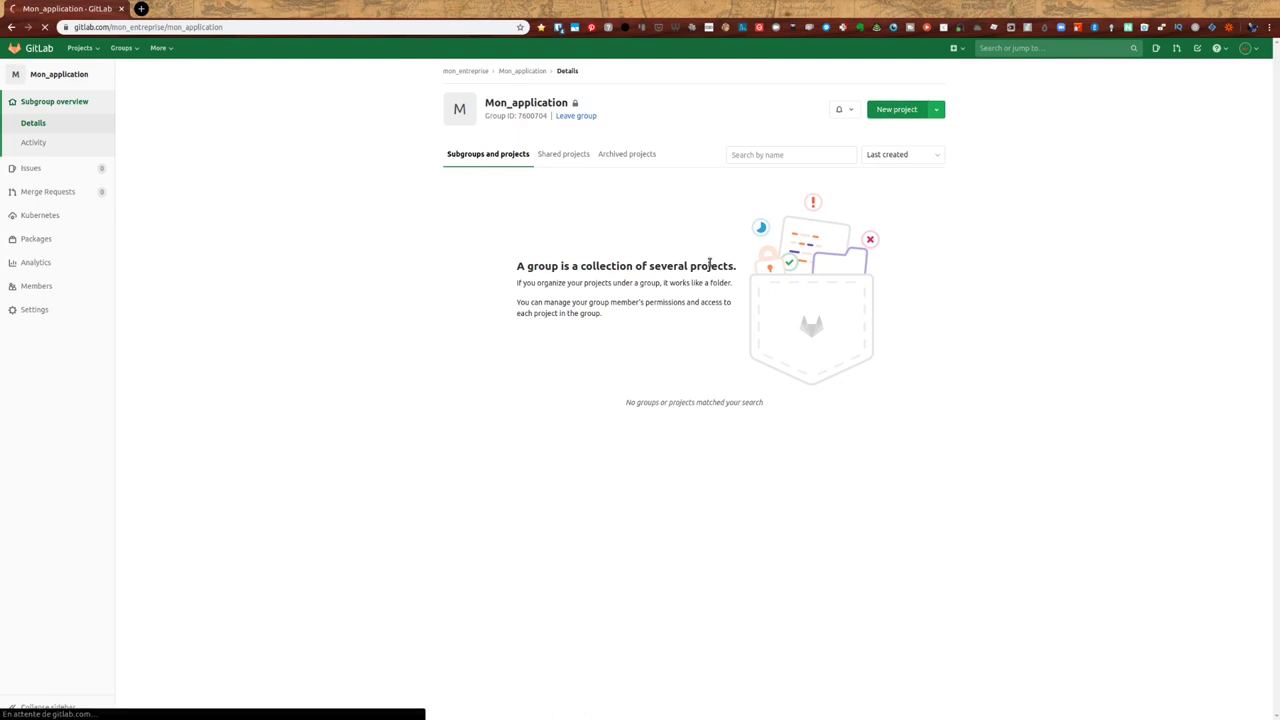
{"action": "left_click", "coordinate": [572, 126]}
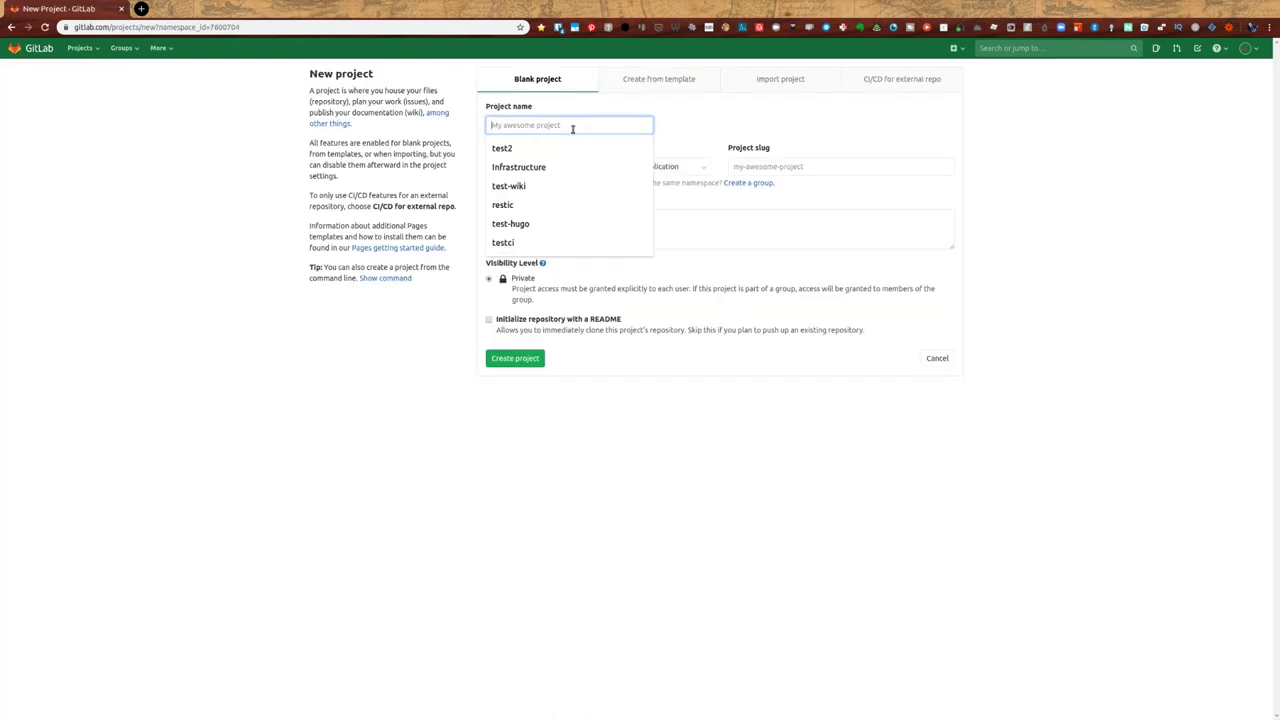
{"action": "type", "text": "application-"}
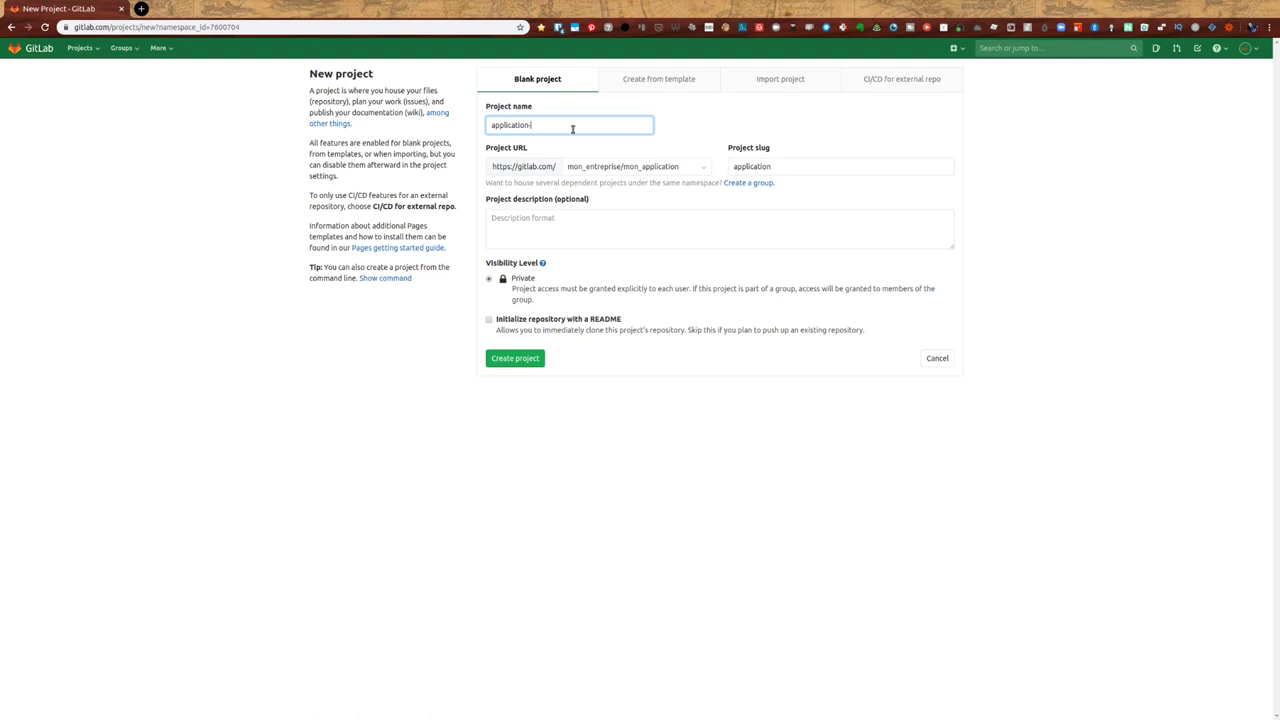
{"action": "key", "text": "BackSpace"}
{"action": "key", "text": "BackSpace"}
{"action": "key", "text": "BackSpace"}
{"action": "key", "text": "BackSpace"}
{"action": "key", "text": "BackSpace"}
{"action": "key", "text": "BackSpace"}
{"action": "key", "text": "BackSpace"}
{"action": "type", "text": "fi"}
{"action": "left_click", "coordinate": [539, 228]}
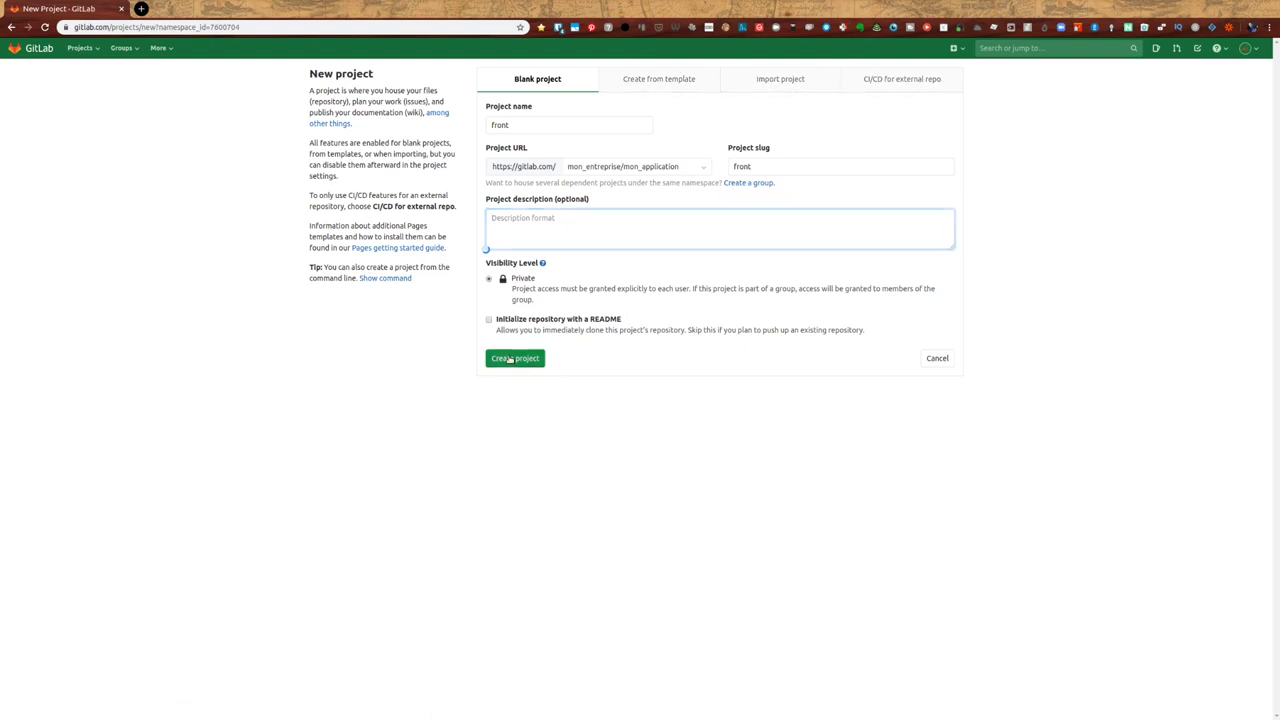
{"action": "left_click", "coordinate": [510, 358]}
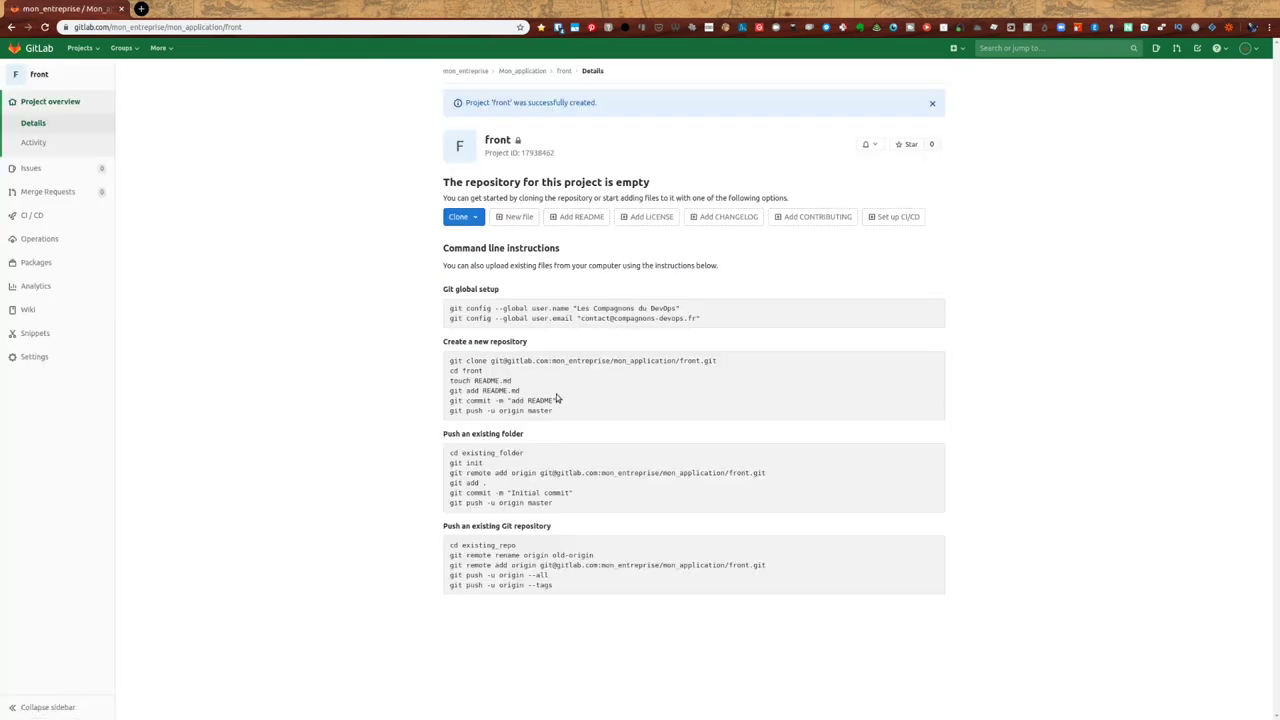
- Add the private project back to Mon_application, then return to the subgroup's project list
{"action": "left_click", "coordinate": [522, 71]}
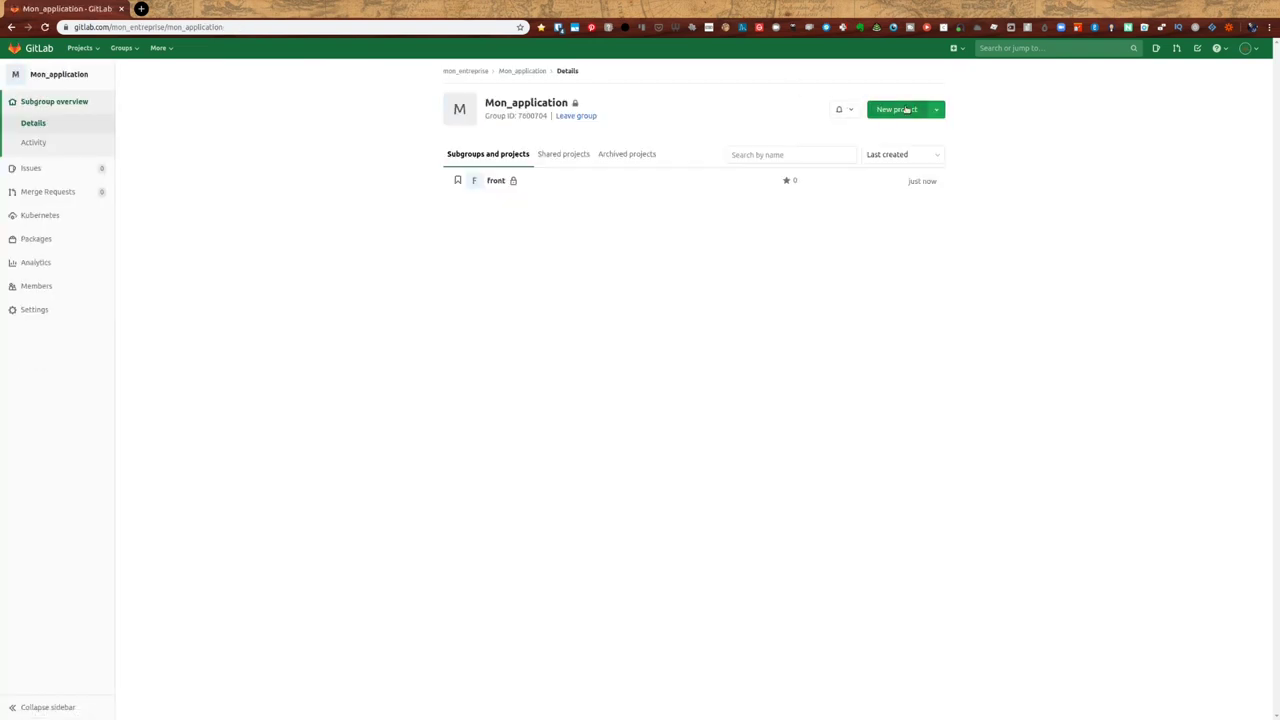
{"action": "left_click", "coordinate": [903, 109]}
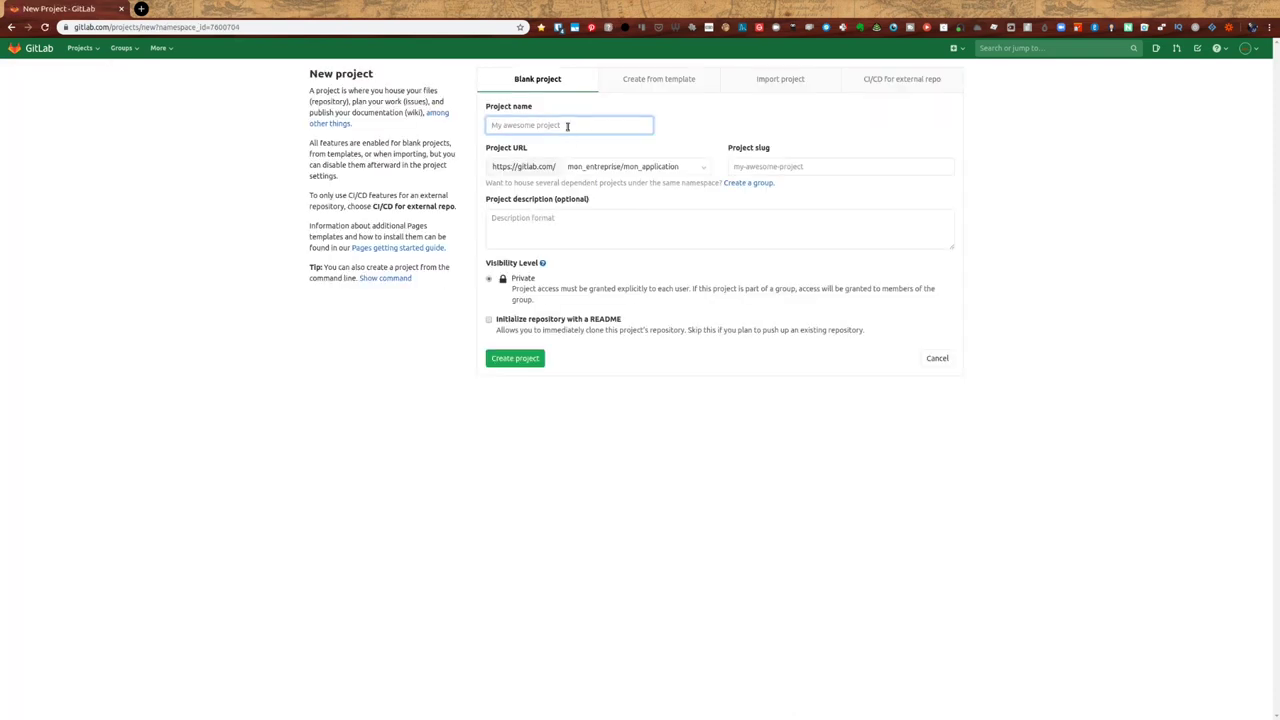
{"action": "type", "text": "back"}
{"action": "left_click", "coordinate": [515, 358]}
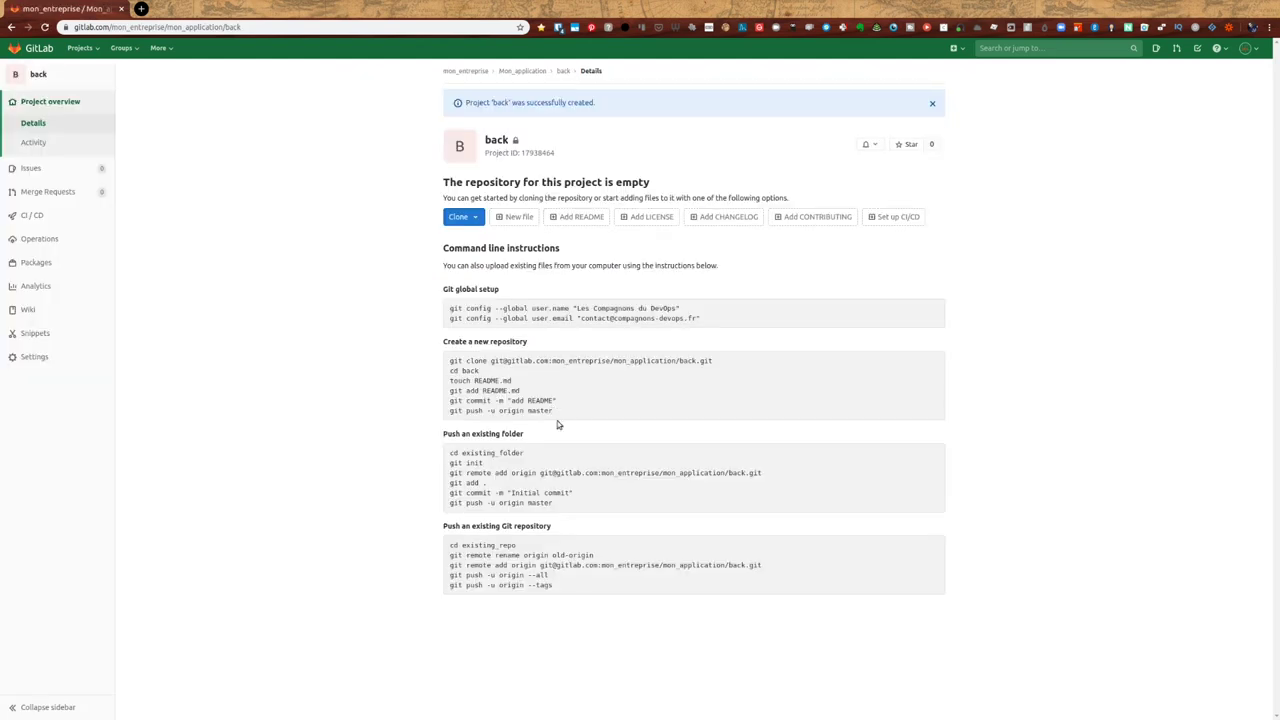
{"action": "left_click", "coordinate": [520, 71]}
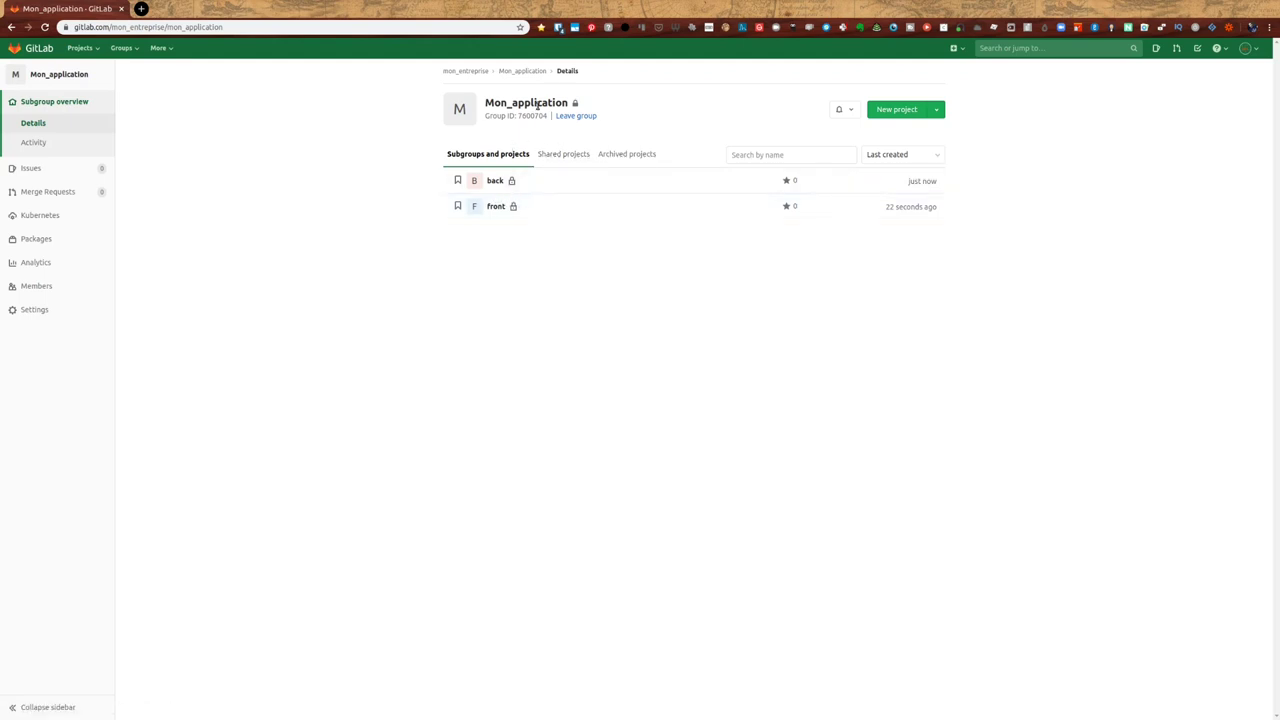
- Invite the mon_entreprise / support group to Mon_application at Guest role, with no expiration date
{"action": "left_click", "coordinate": [43, 290]}
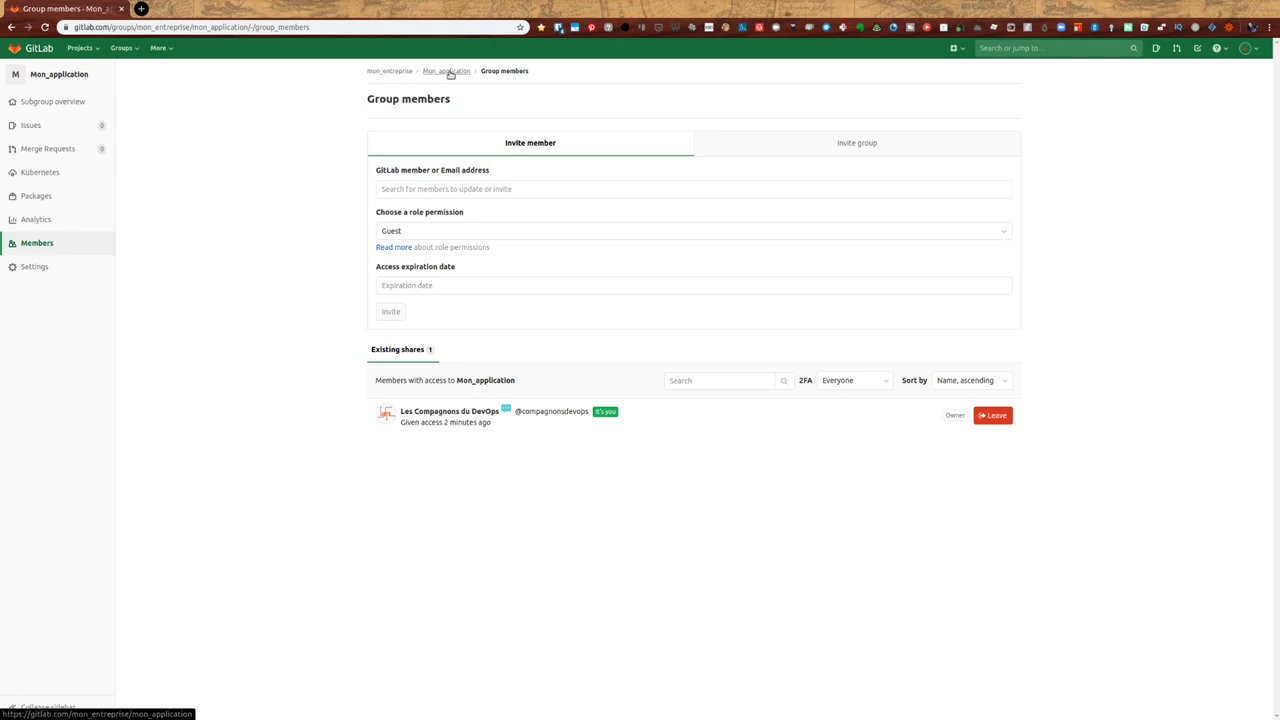
{"action": "left_click", "coordinate": [869, 146]}
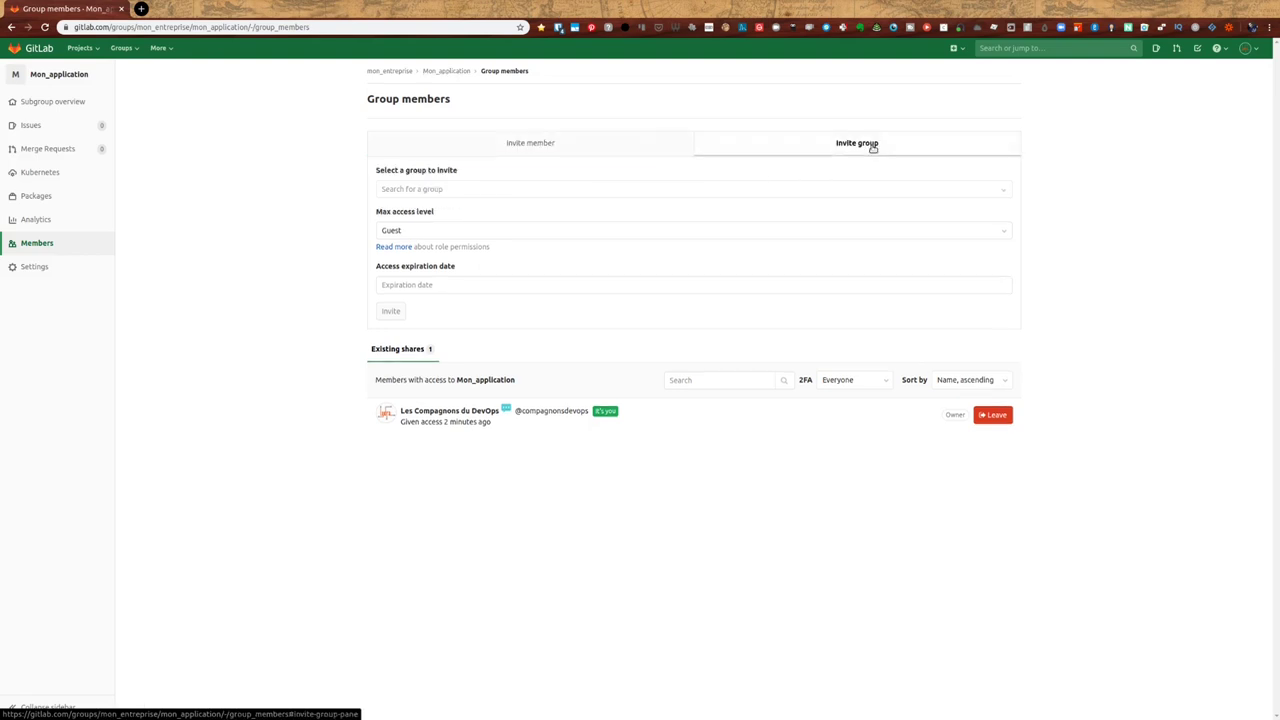
{"action": "left_click", "coordinate": [500, 189]}
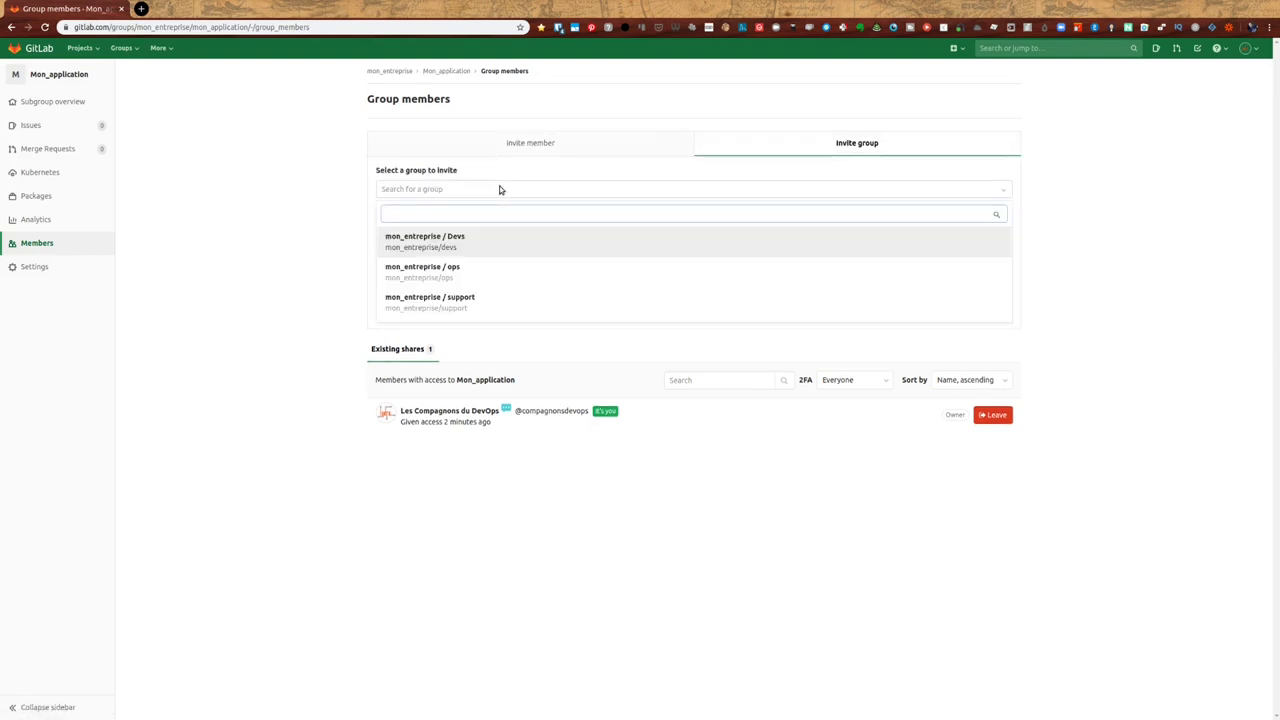
{"action": "left_click", "coordinate": [465, 297]}
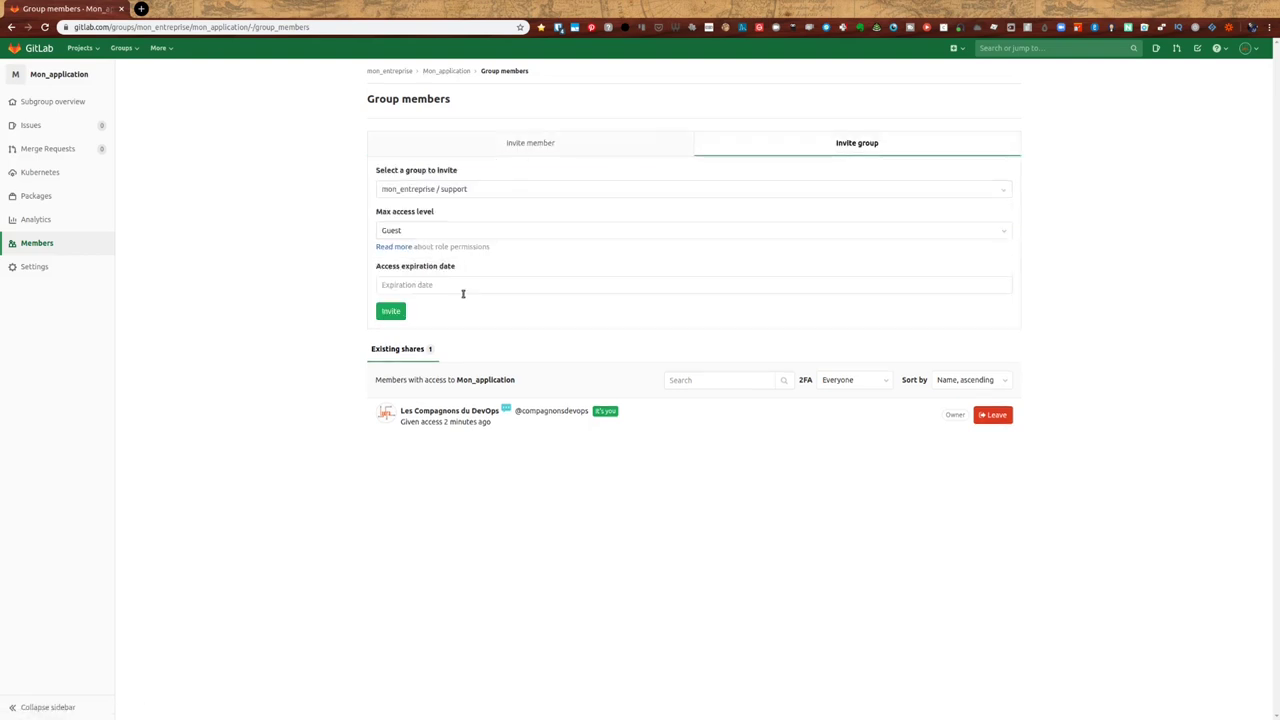
{"action": "left_click", "coordinate": [415, 229]}
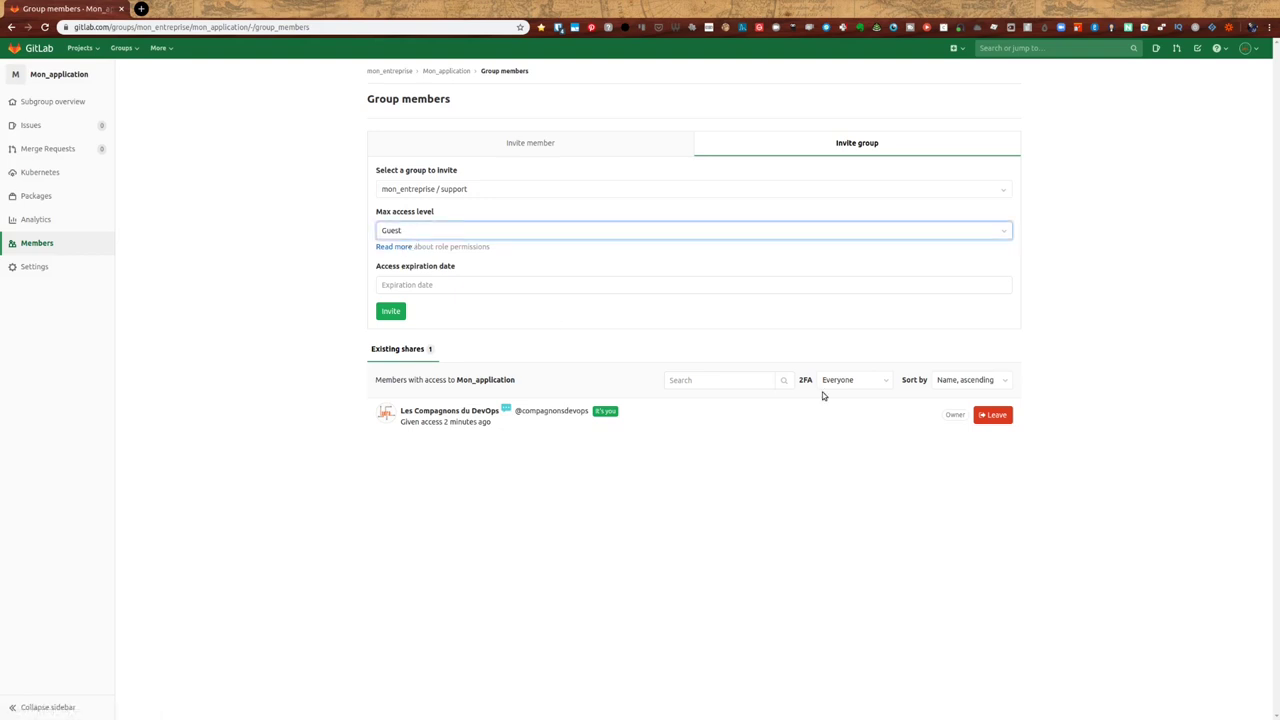
{"action": "left_click", "coordinate": [433, 286]}
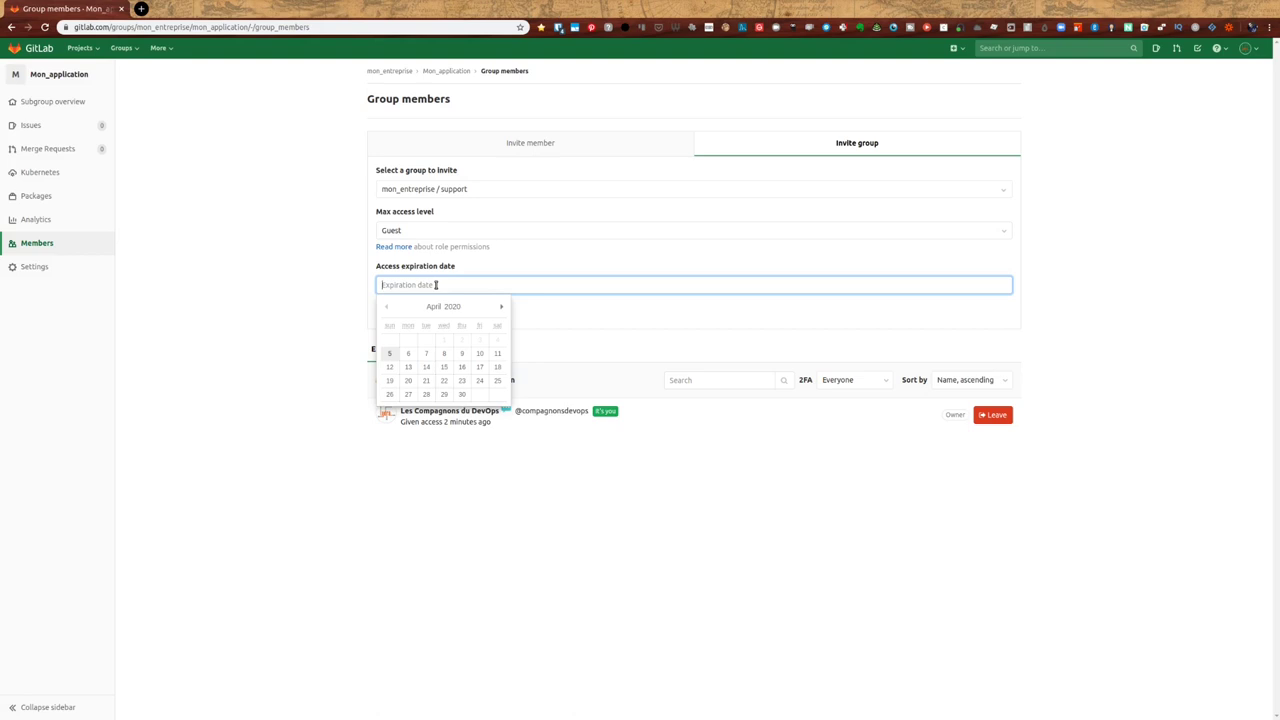
{"action": "left_click", "coordinate": [662, 568]}
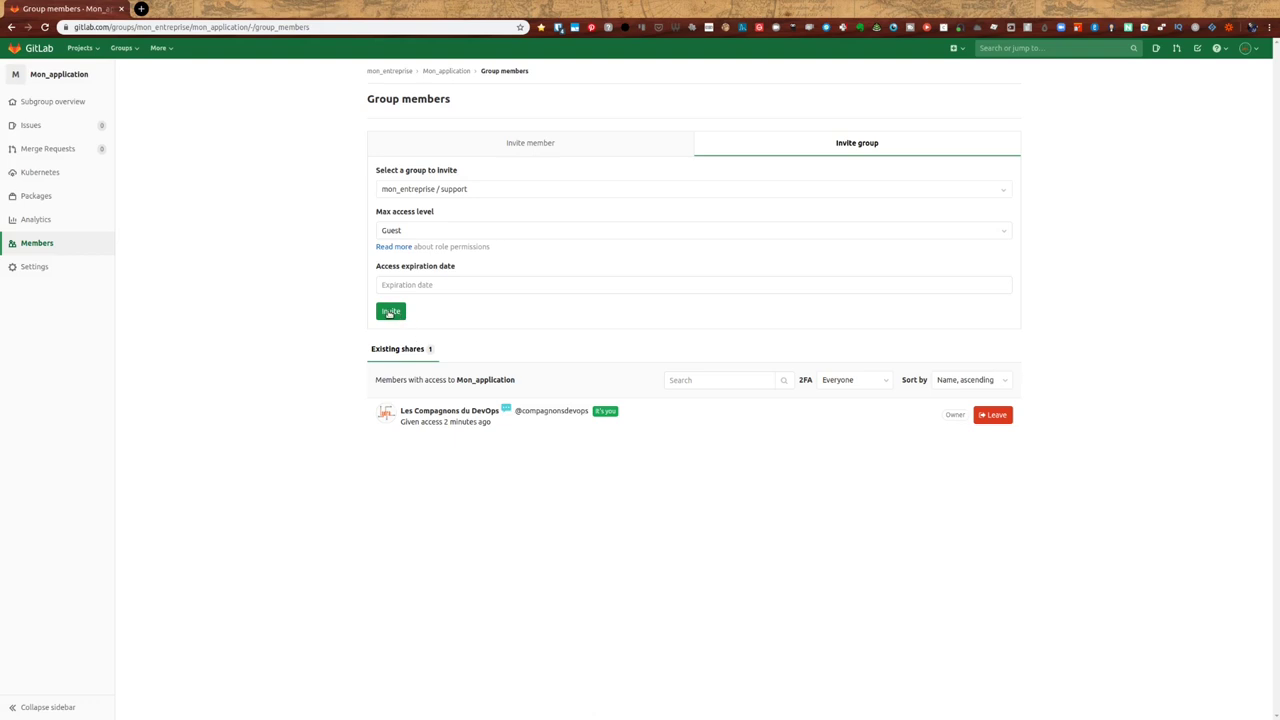
{"action": "left_click", "coordinate": [390, 312]}
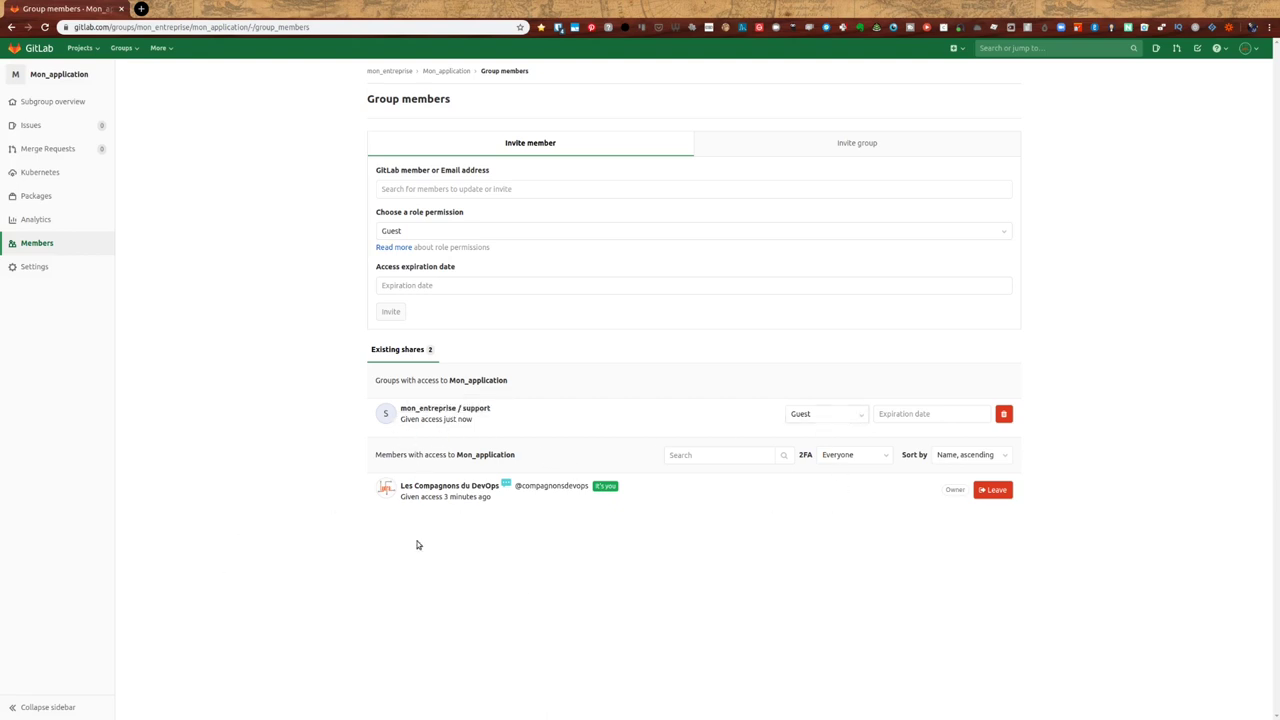
{"action": "left_click", "coordinate": [444, 74]}
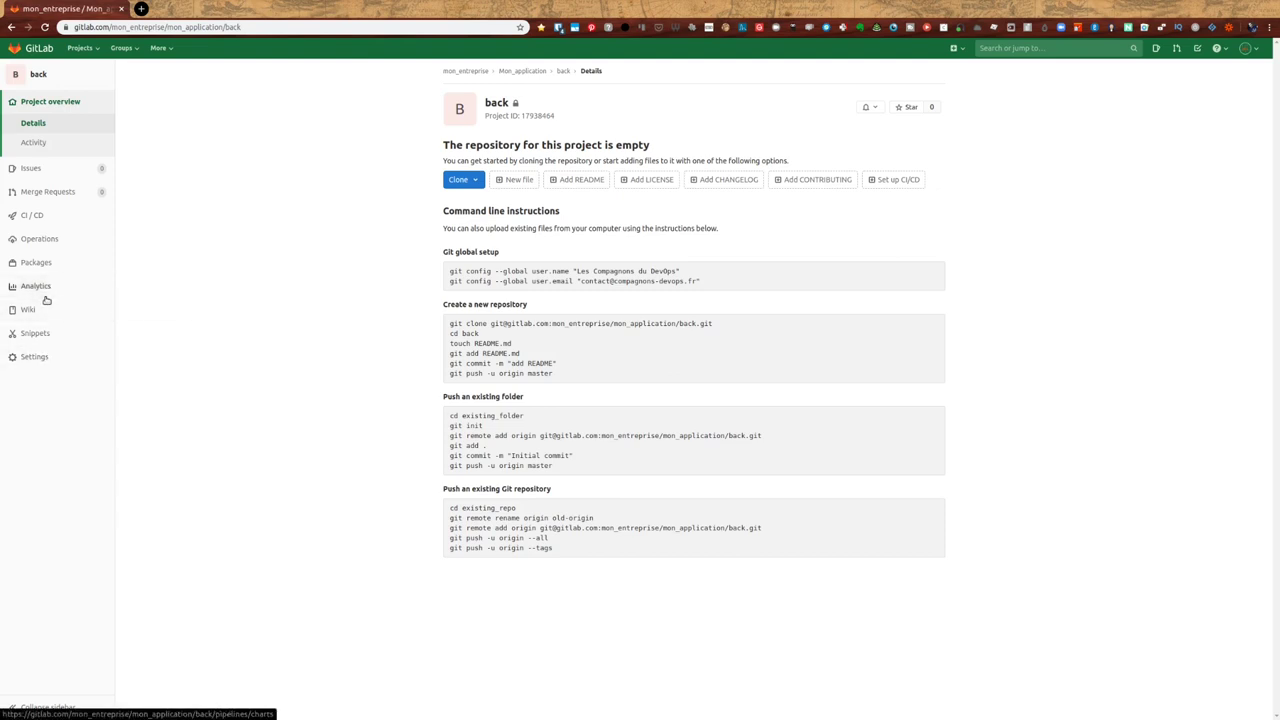
- Invite the Devs and ops groups to the back project's members
{"action": "mouse_move", "coordinate": [43, 356]}
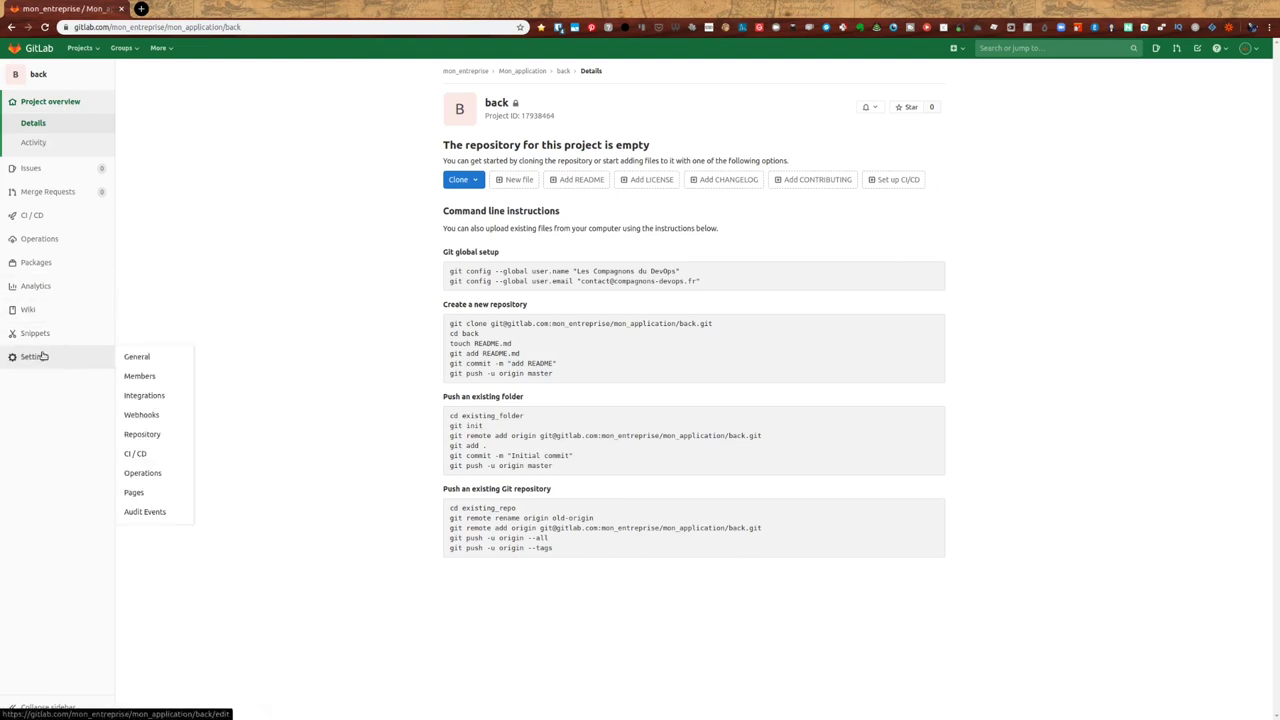
{"action": "left_click", "coordinate": [140, 377]}
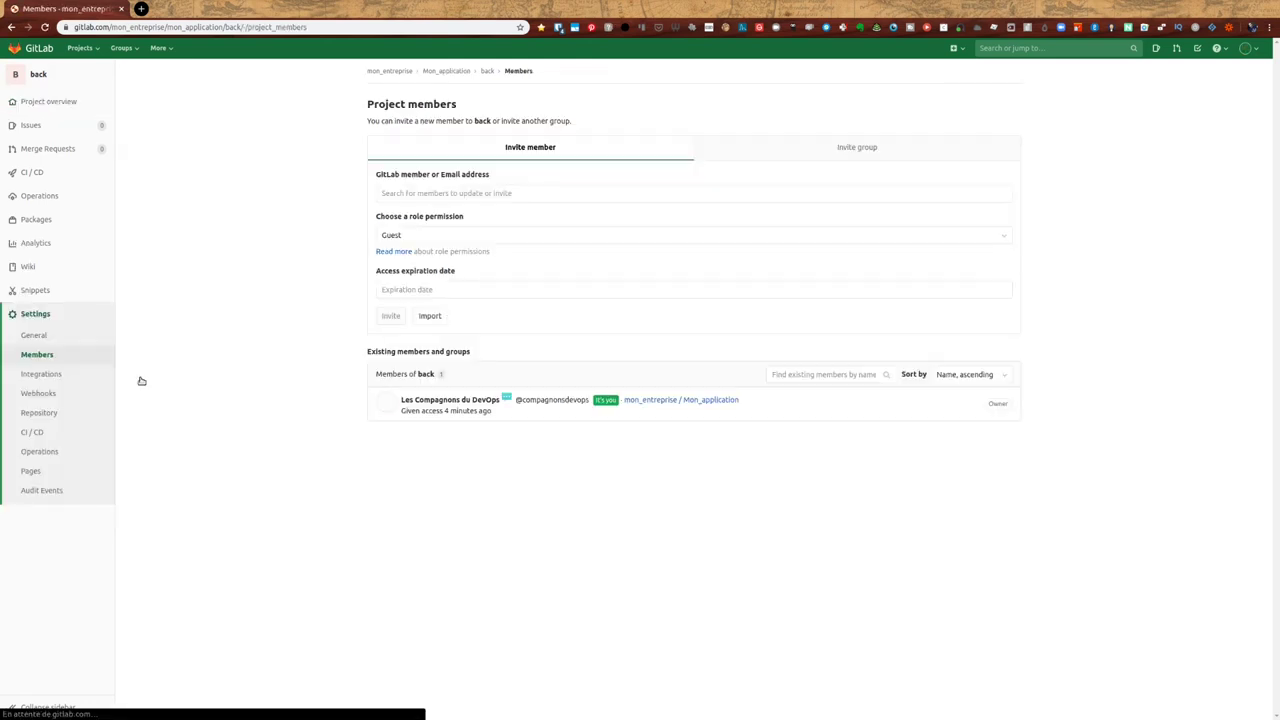
{"action": "left_click", "coordinate": [843, 145]}
{"action": "left_click", "coordinate": [418, 234]}
{"action": "left_click", "coordinate": [420, 193]}
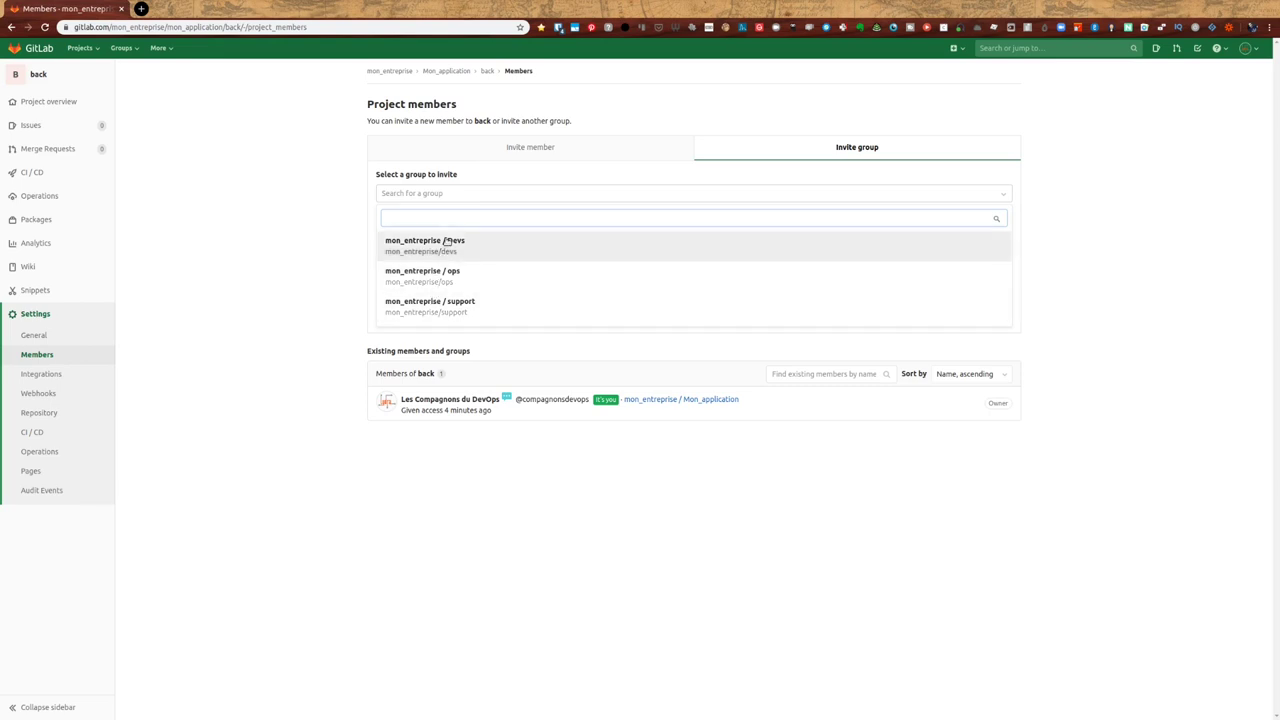
{"action": "left_click", "coordinate": [448, 241]}
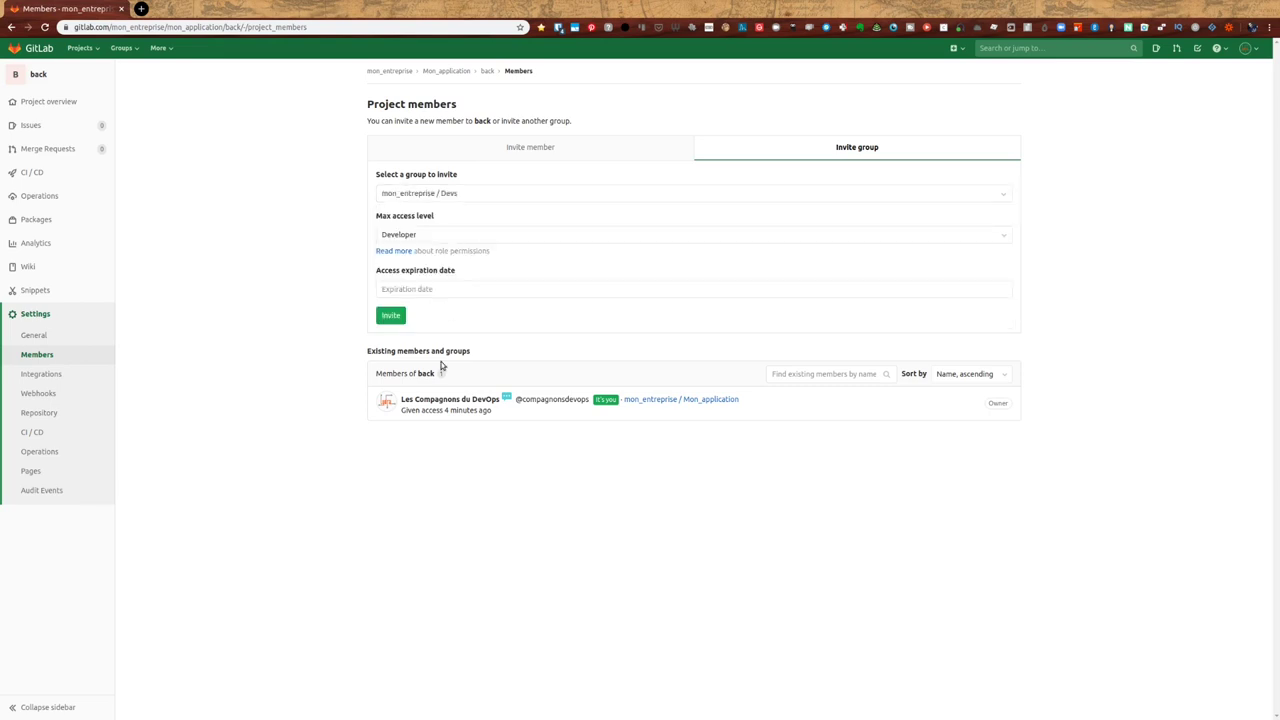
{"action": "left_click", "coordinate": [391, 316]}
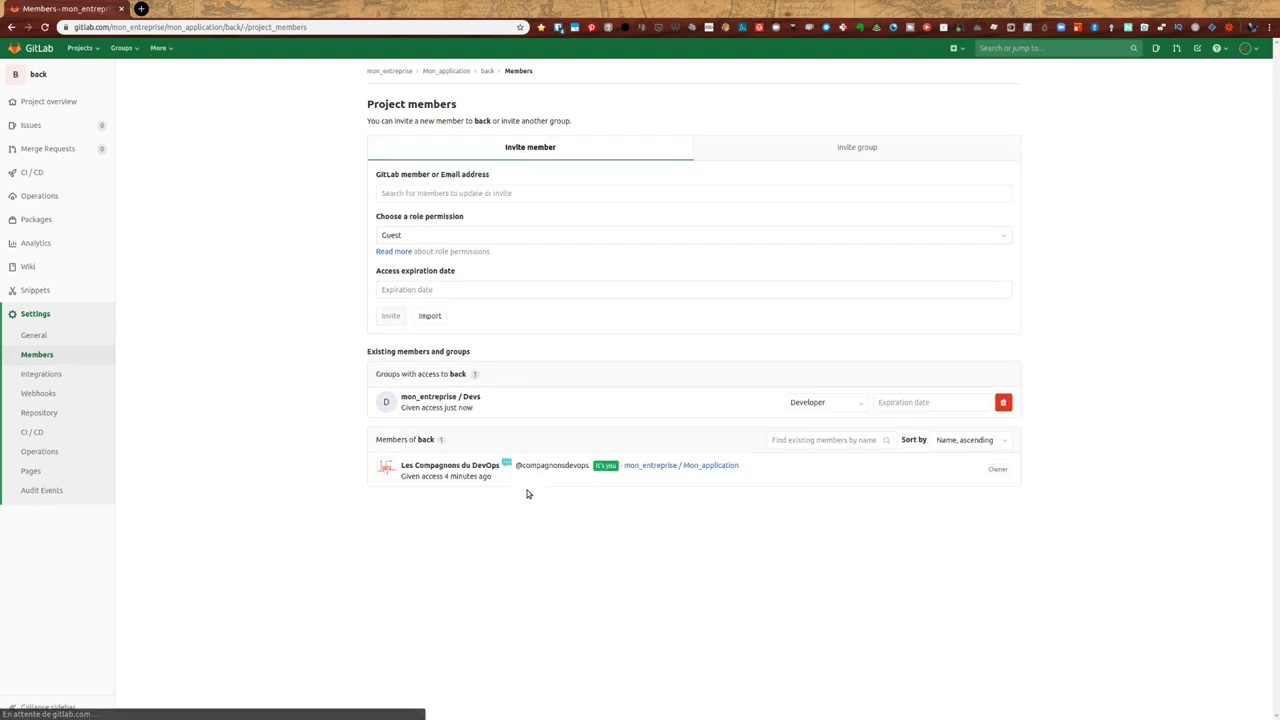
{"action": "left_click", "coordinate": [484, 196]}
{"action": "left_click", "coordinate": [455, 248]}
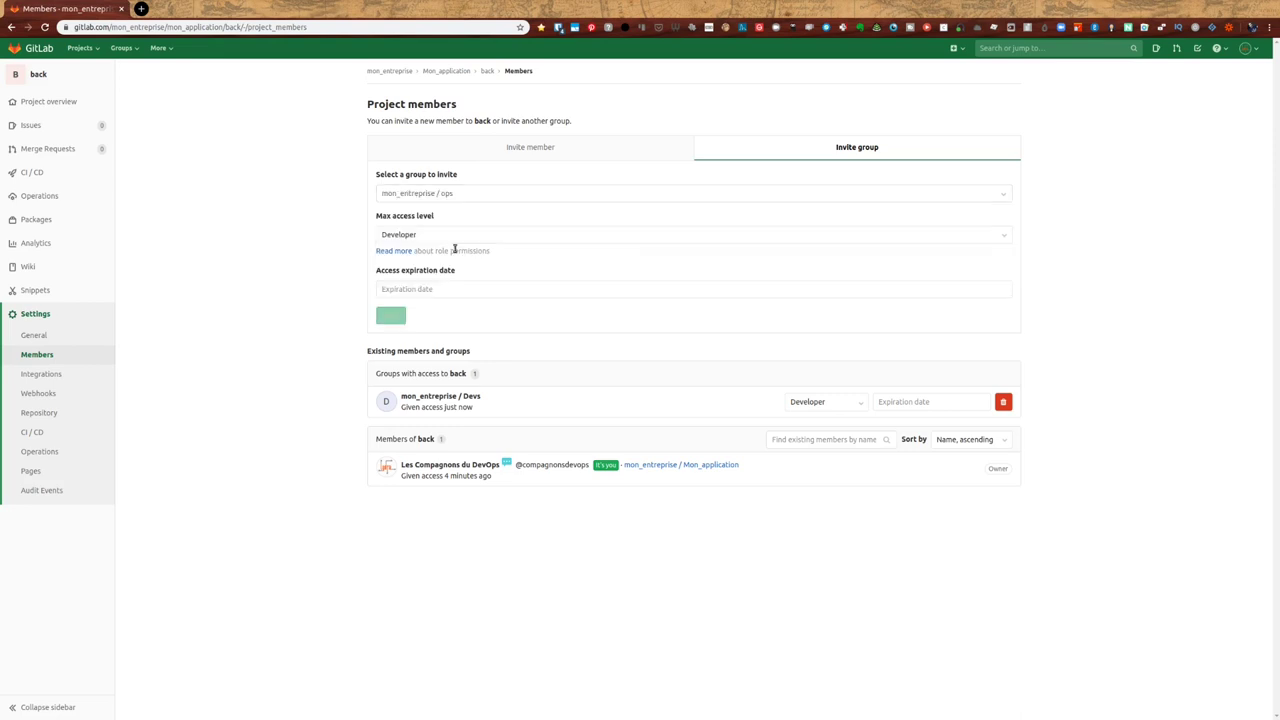
{"action": "left_click", "coordinate": [391, 316]}
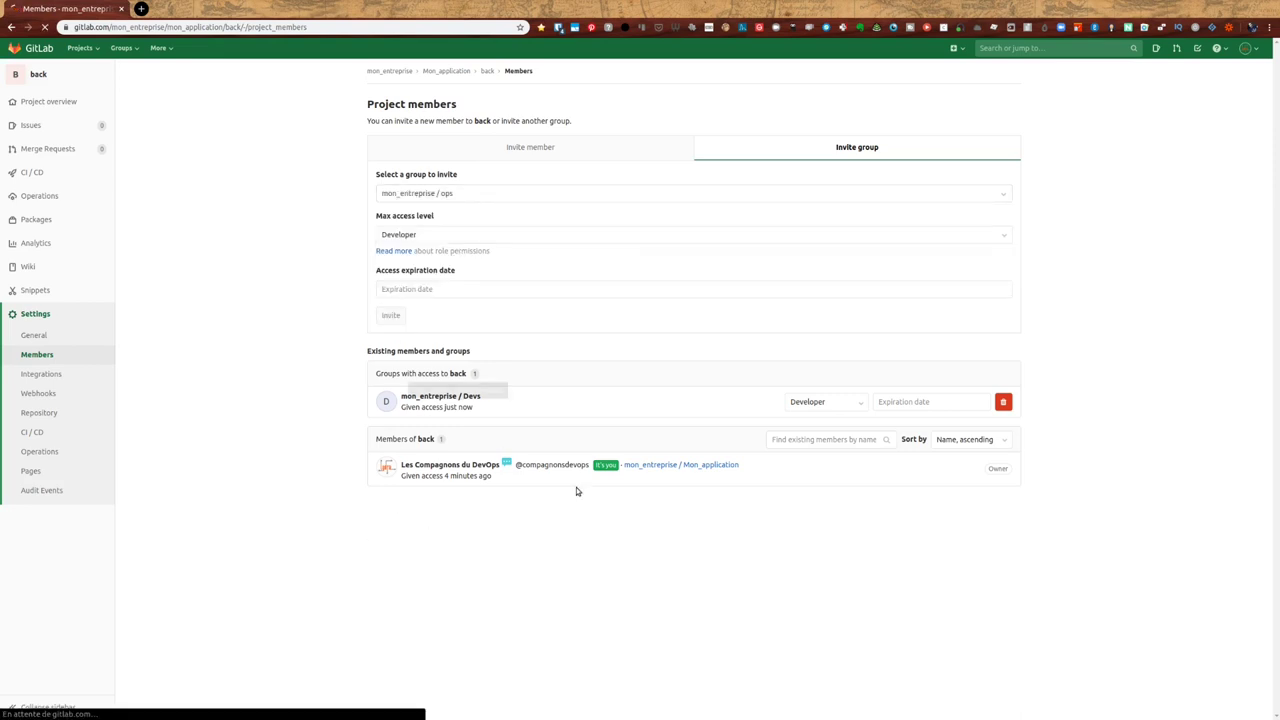
- Set ops to Reporter and Devs to Maintainer on back, then open the front project
{"action": "left_click", "coordinate": [850, 409]}
{"action": "left_click", "coordinate": [818, 466]}
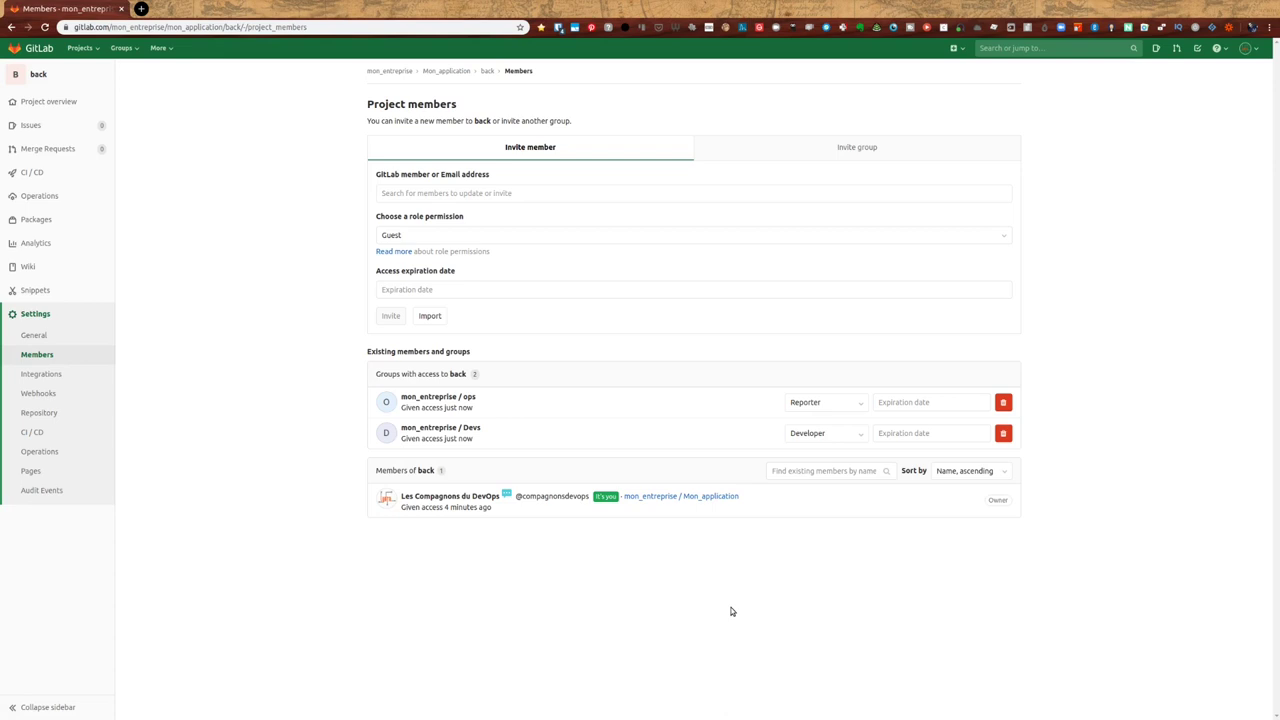
{"action": "left_click", "coordinate": [845, 434]}
{"action": "left_click", "coordinate": [779, 531]}
{"action": "left_click", "coordinate": [450, 72]}
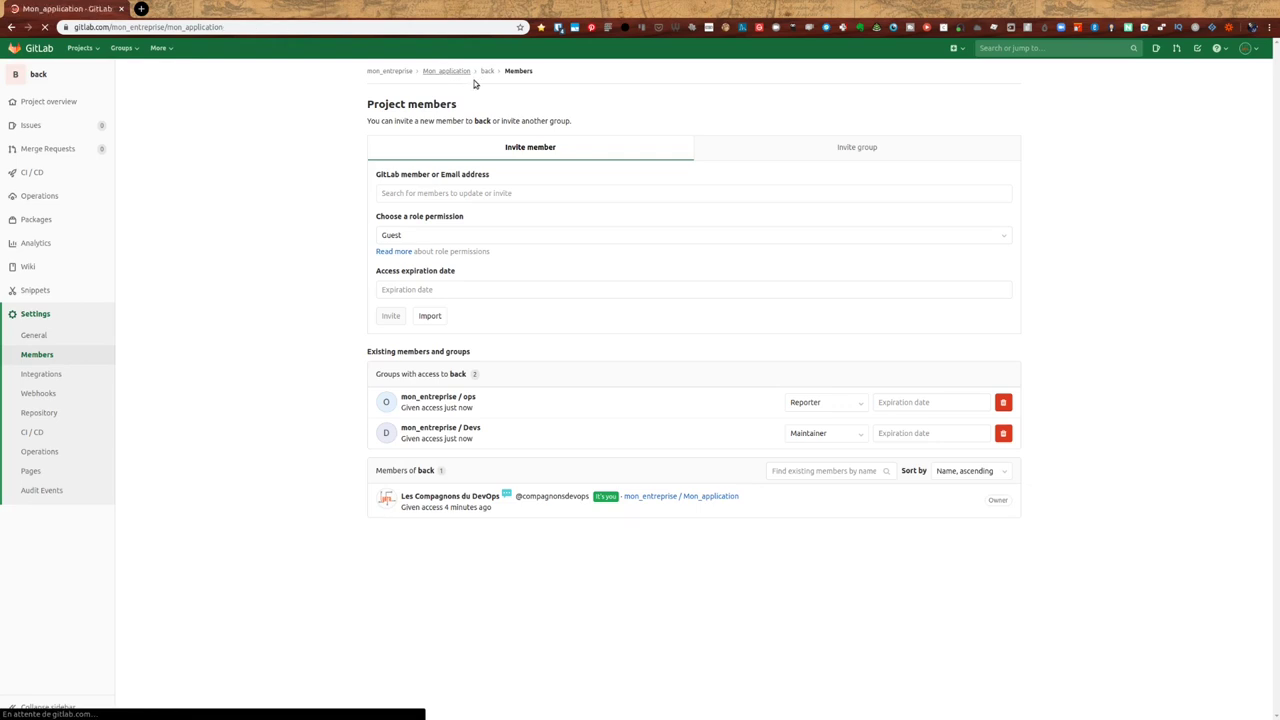
{"action": "left_click", "coordinate": [496, 206]}
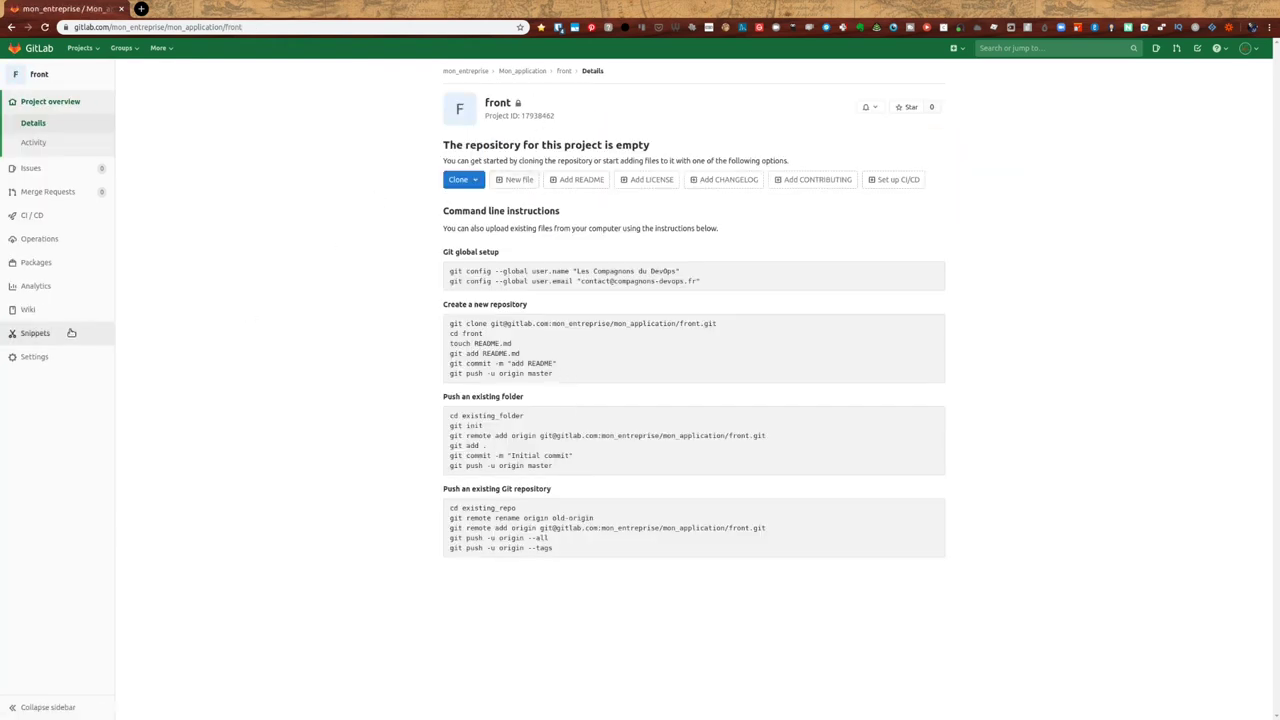
- Invite the Devs group to the front project with Maintainer access
{"action": "mouse_move", "coordinate": [57, 357]}
{"action": "left_click", "coordinate": [134, 376]}
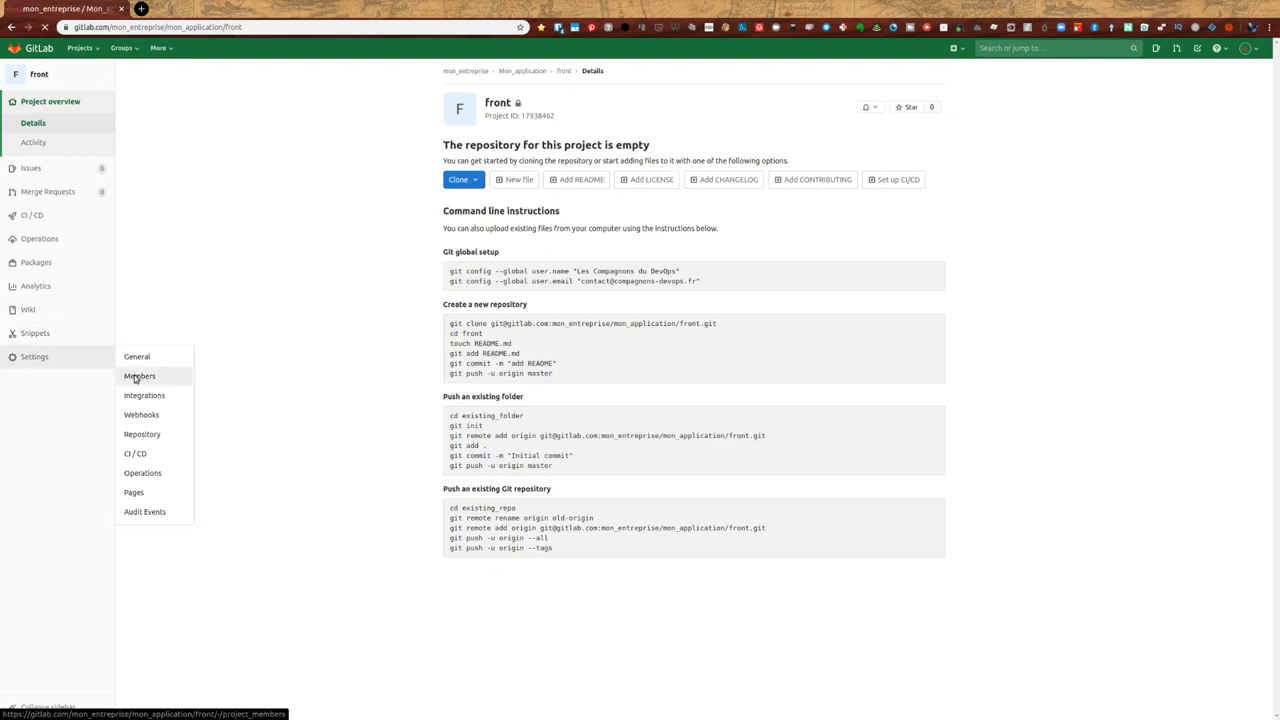
{"action": "left_click", "coordinate": [820, 152]}
{"action": "left_click", "coordinate": [414, 196]}
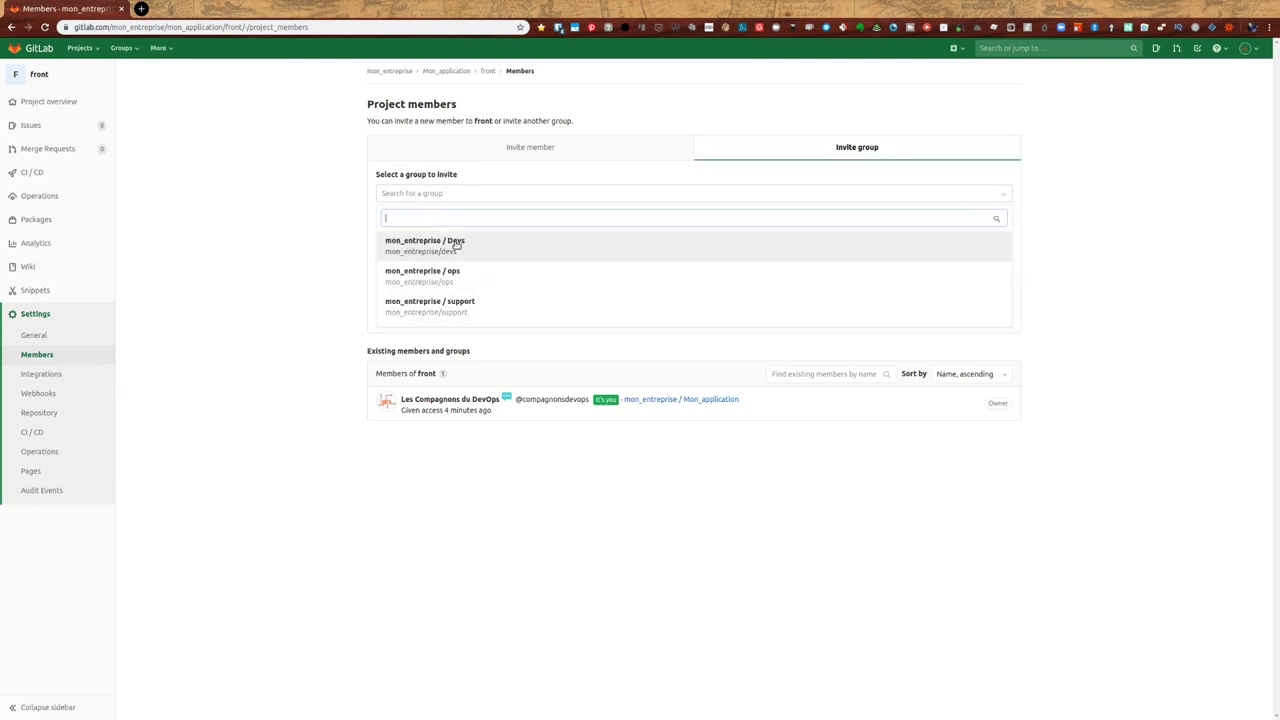
{"action": "left_click", "coordinate": [452, 245]}
{"action": "left_click", "coordinate": [437, 236]}
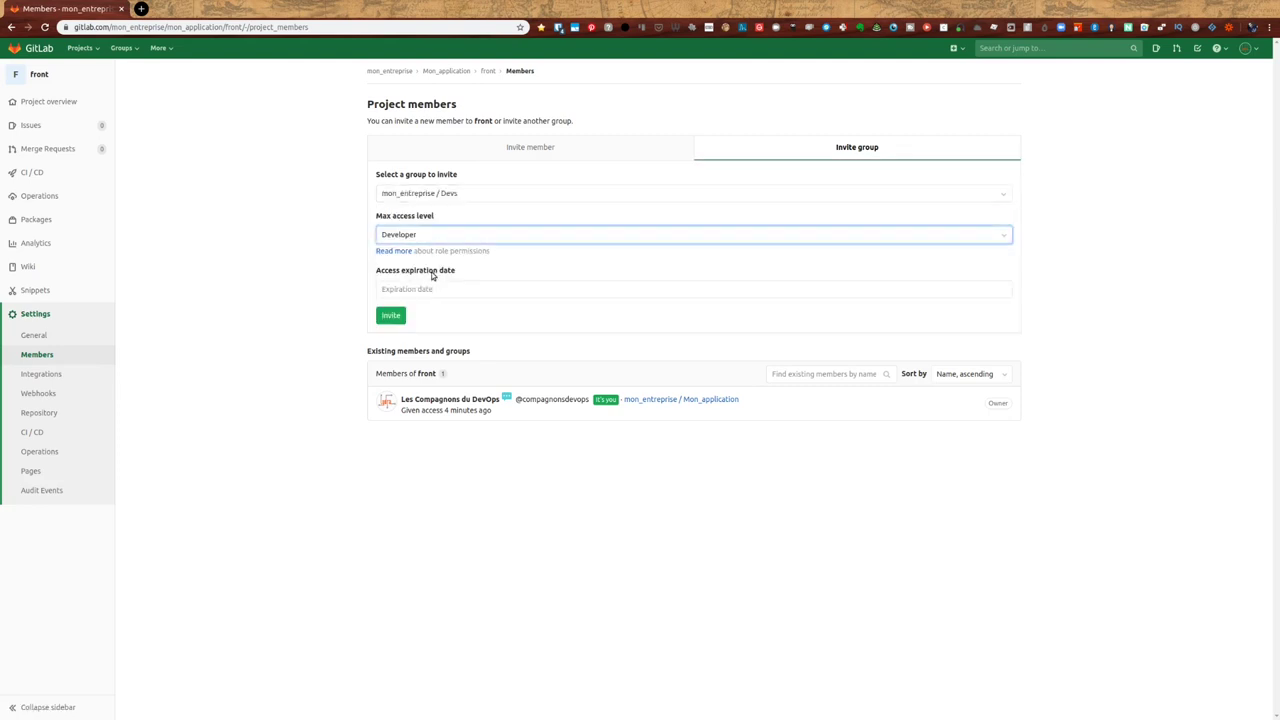
{"action": "key", "text": "Down"}
{"action": "left_click", "coordinate": [391, 316]}
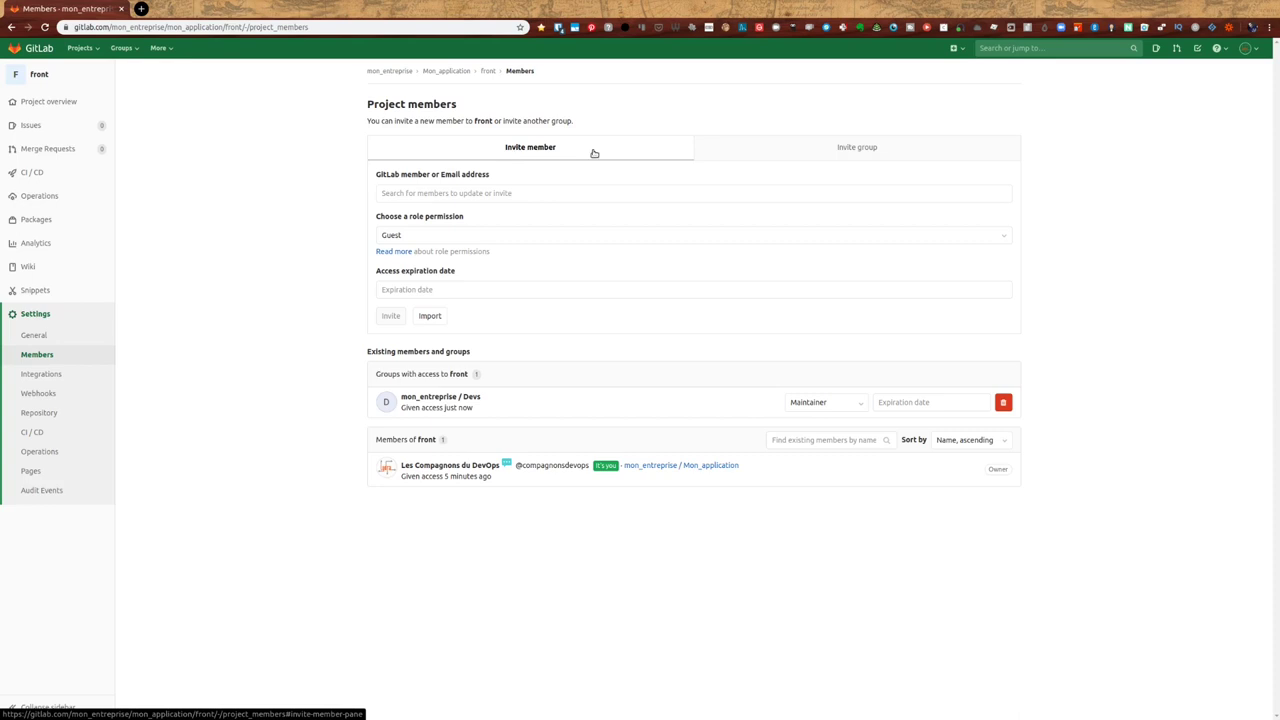
- Search for a user and add them to the front project as Reporter
{"action": "left_click", "coordinate": [602, 196]}
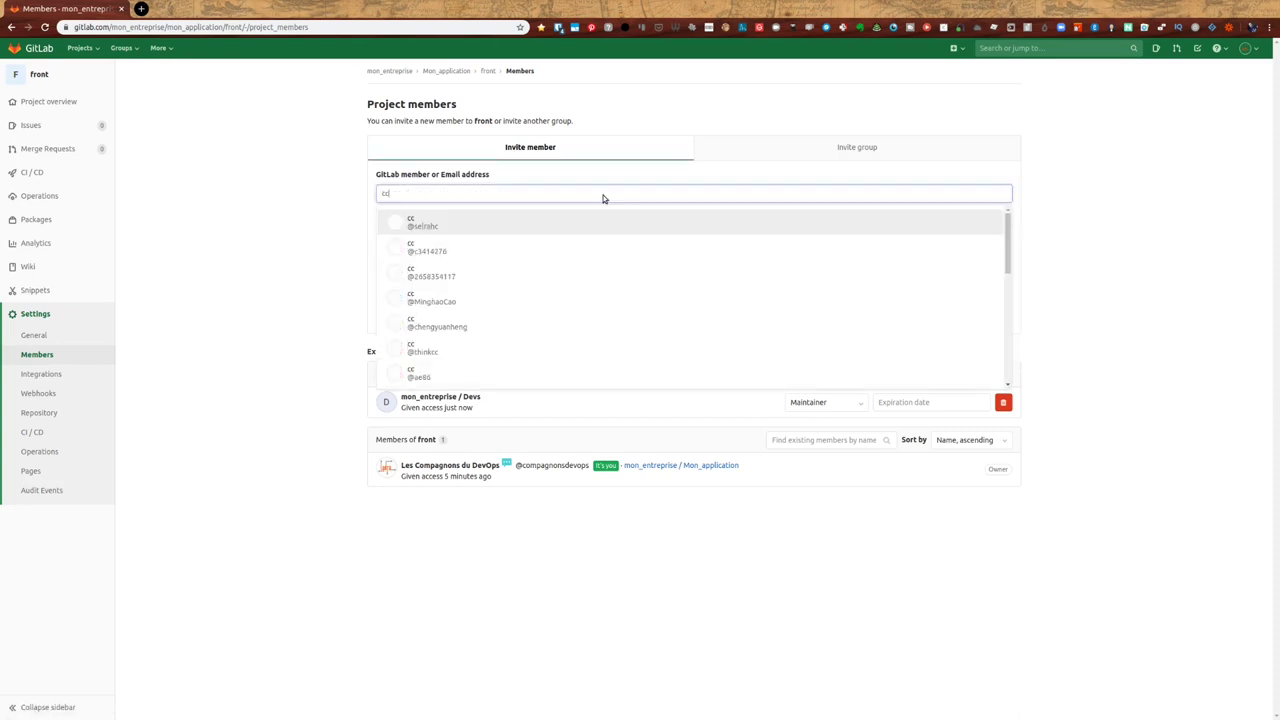
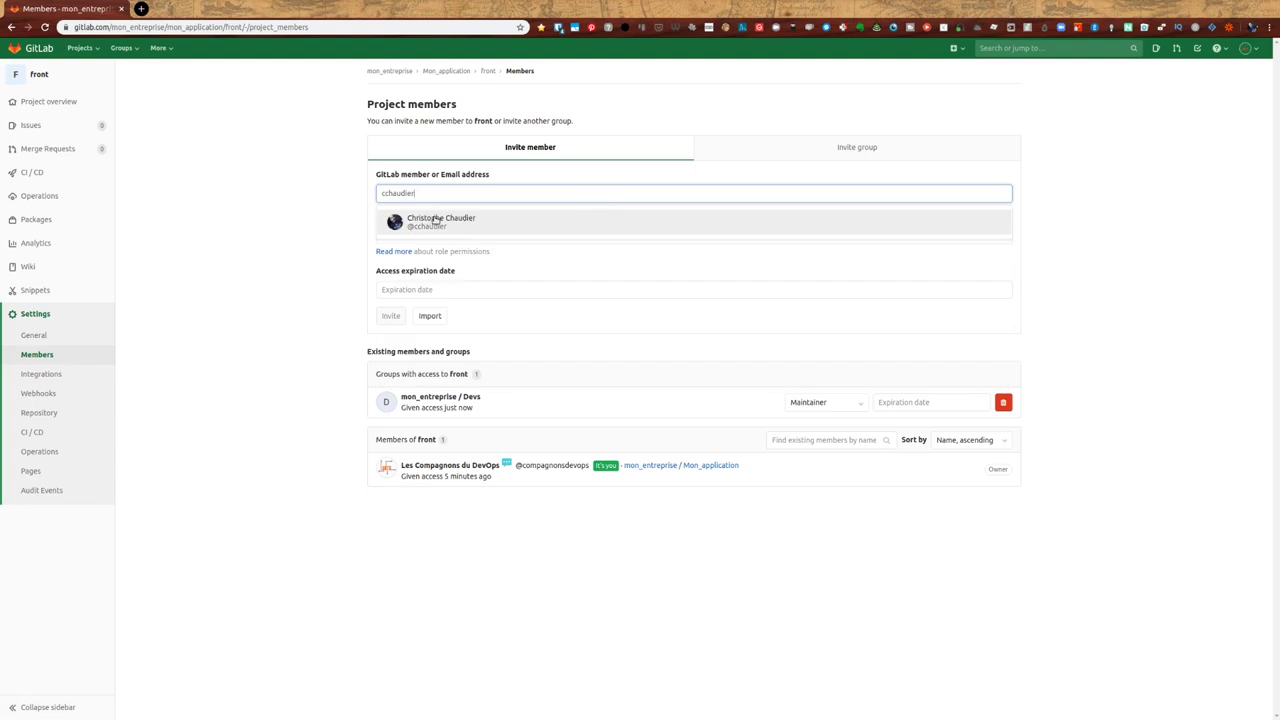
{"action": "left_click", "coordinate": [435, 220]}
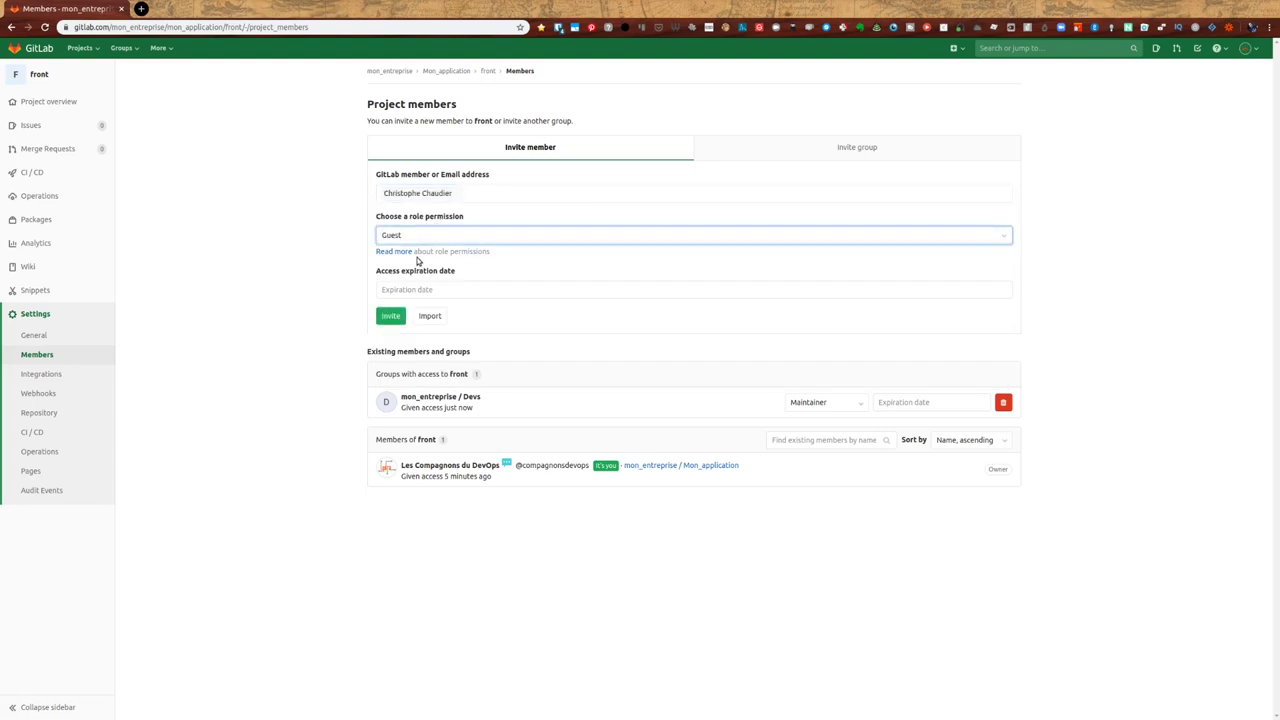
{"action": "left_click", "coordinate": [416, 262]}
{"action": "left_click", "coordinate": [394, 316]}
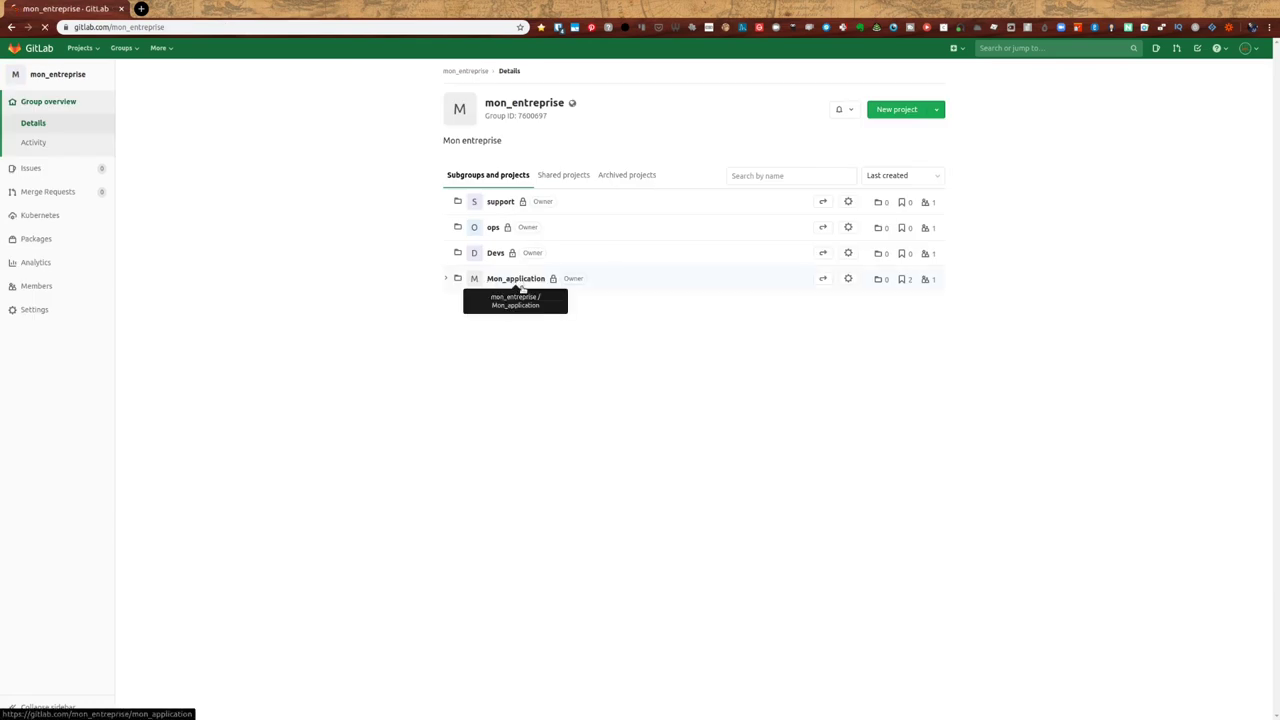
- Visit Mon_application, return to mon_entreprise, and expand Mon_application to reveal back and front
{"action": "left_click", "coordinate": [527, 288]}
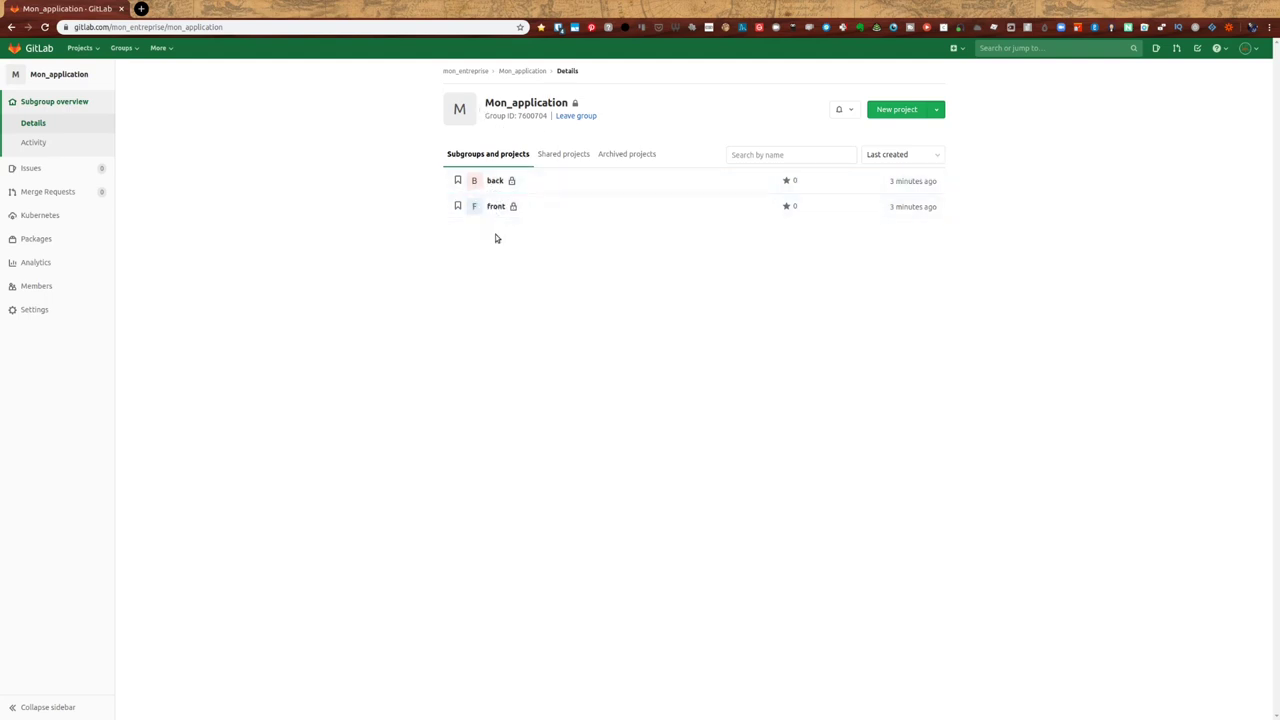
{"action": "left_click", "coordinate": [510, 80]}
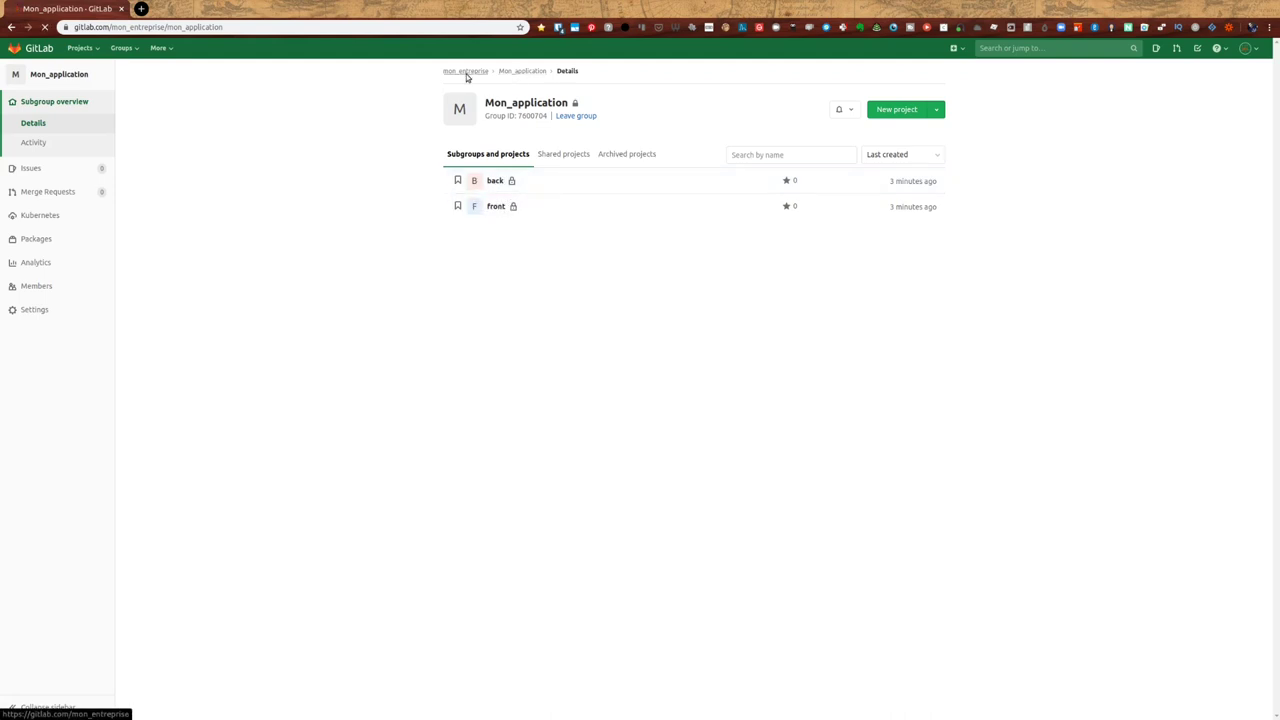
{"action": "left_click", "coordinate": [466, 71]}
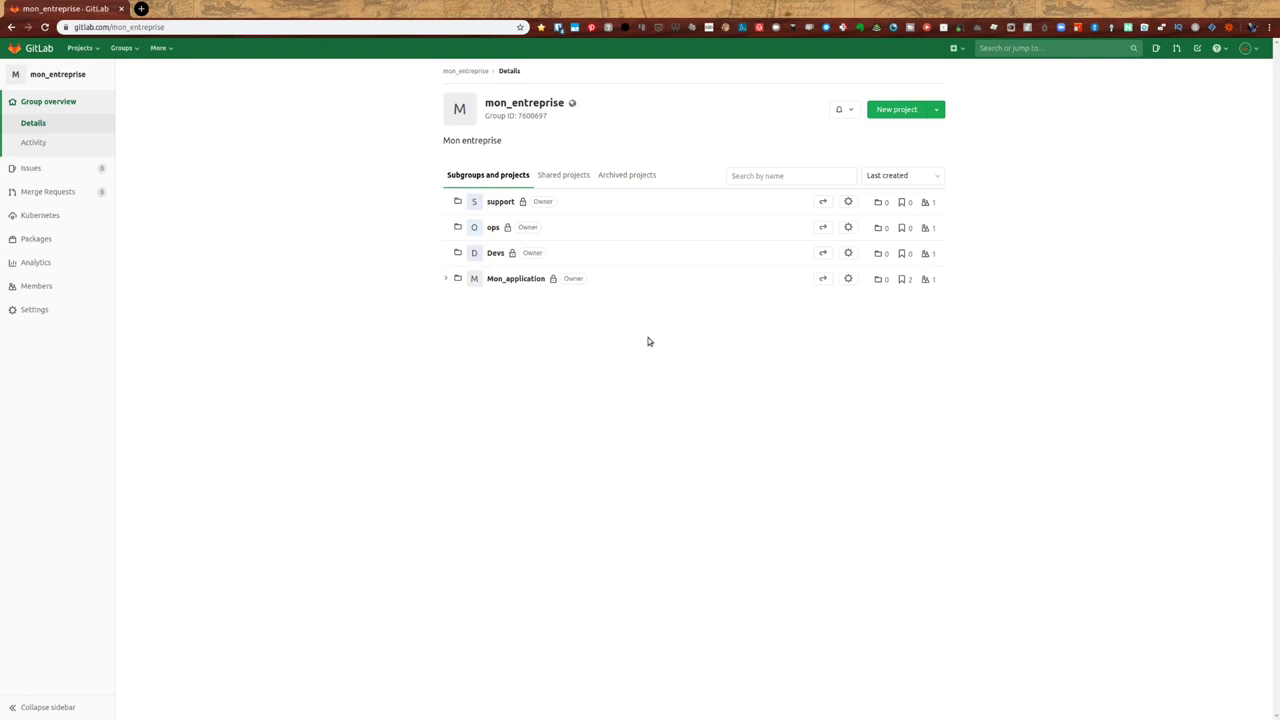
{"action": "left_click", "coordinate": [445, 279]}
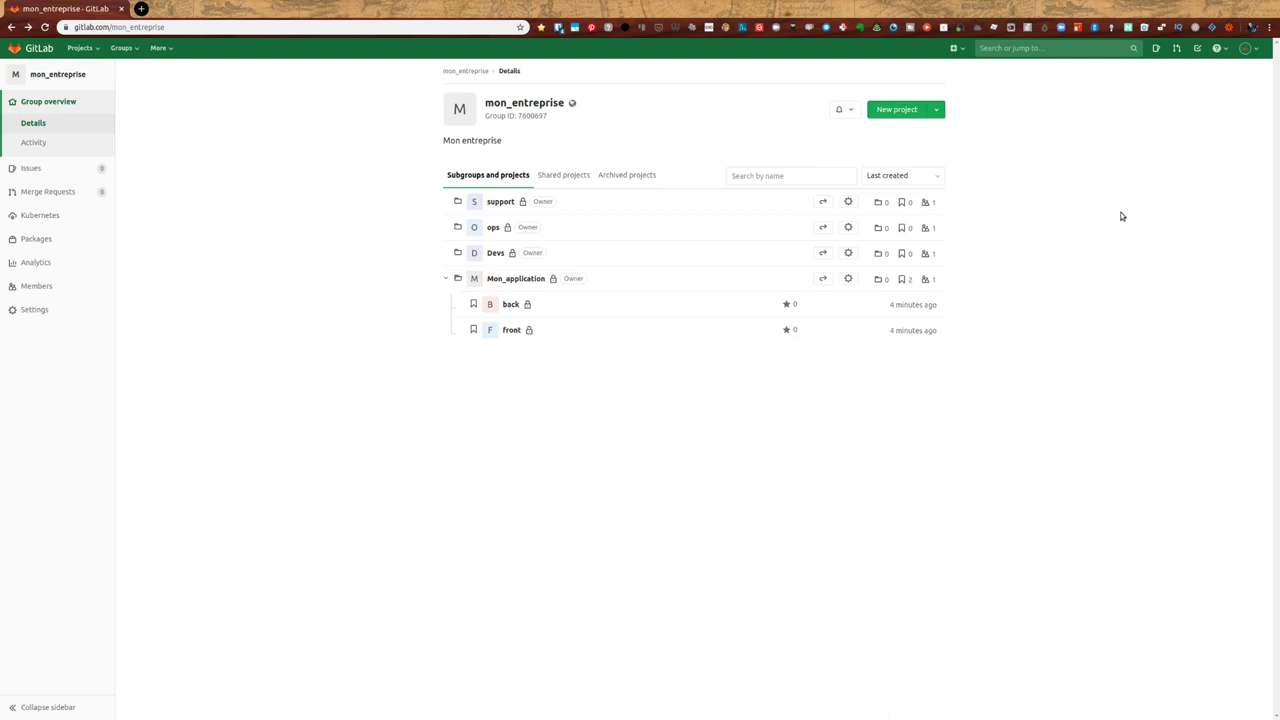
- In the Devs subgroup's members, search for a user and invite them as Maintainer
{"action": "left_click", "coordinate": [495, 254]}
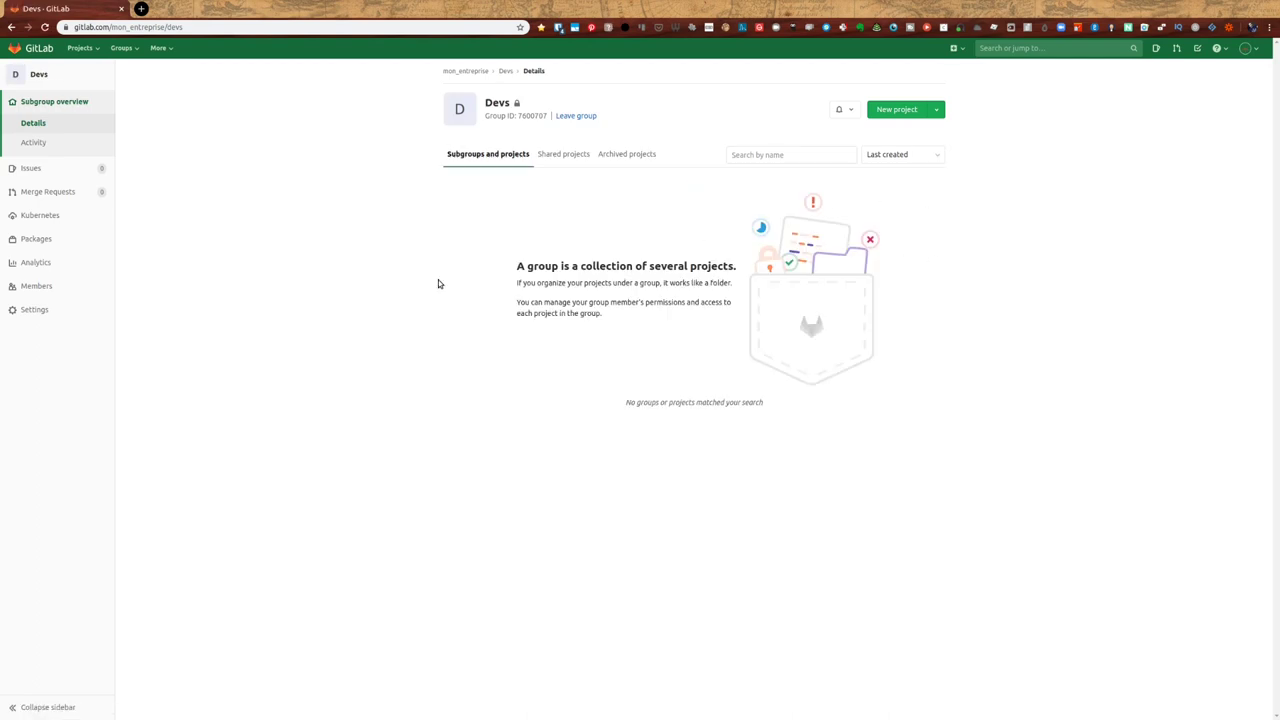
{"action": "left_click", "coordinate": [48, 288]}
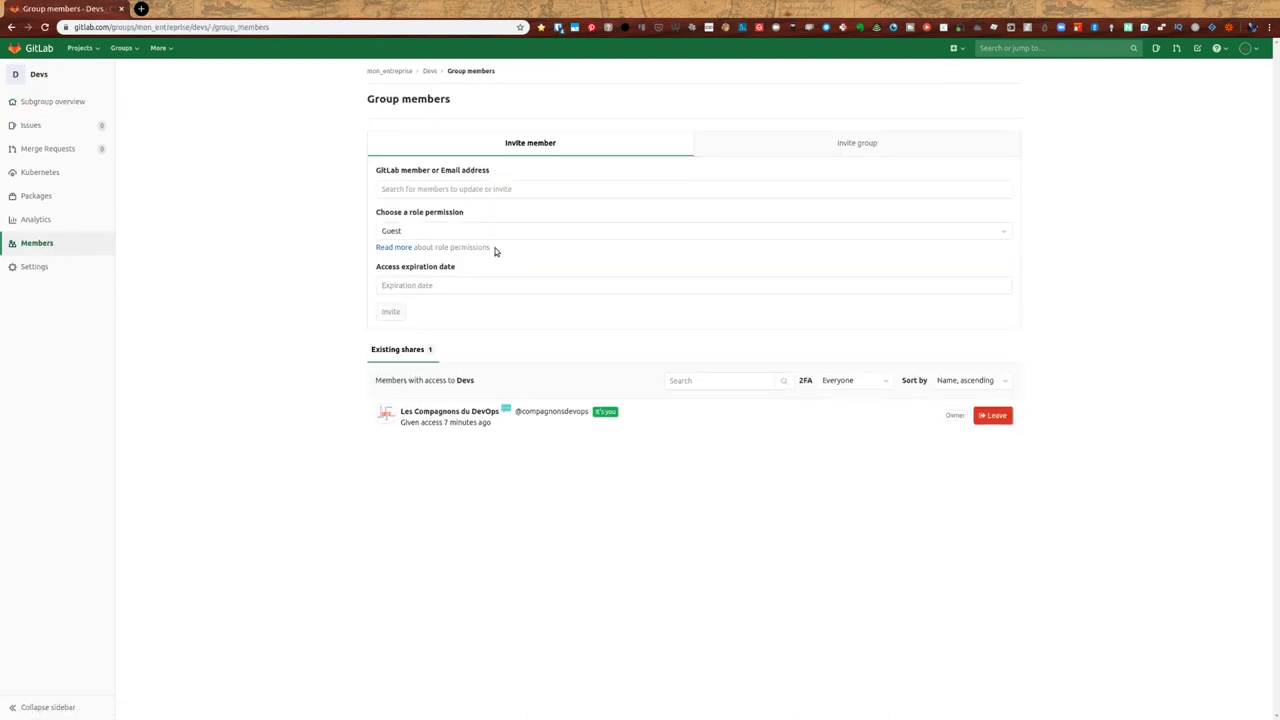
{"action": "left_click", "coordinate": [491, 190]}
{"action": "type", "text": "chaudier"}
{"action": "left_click", "coordinate": [460, 215]}
{"action": "key", "text": "Tab"}
{"action": "key", "text": "m"}
{"action": "left_click", "coordinate": [390, 311]}
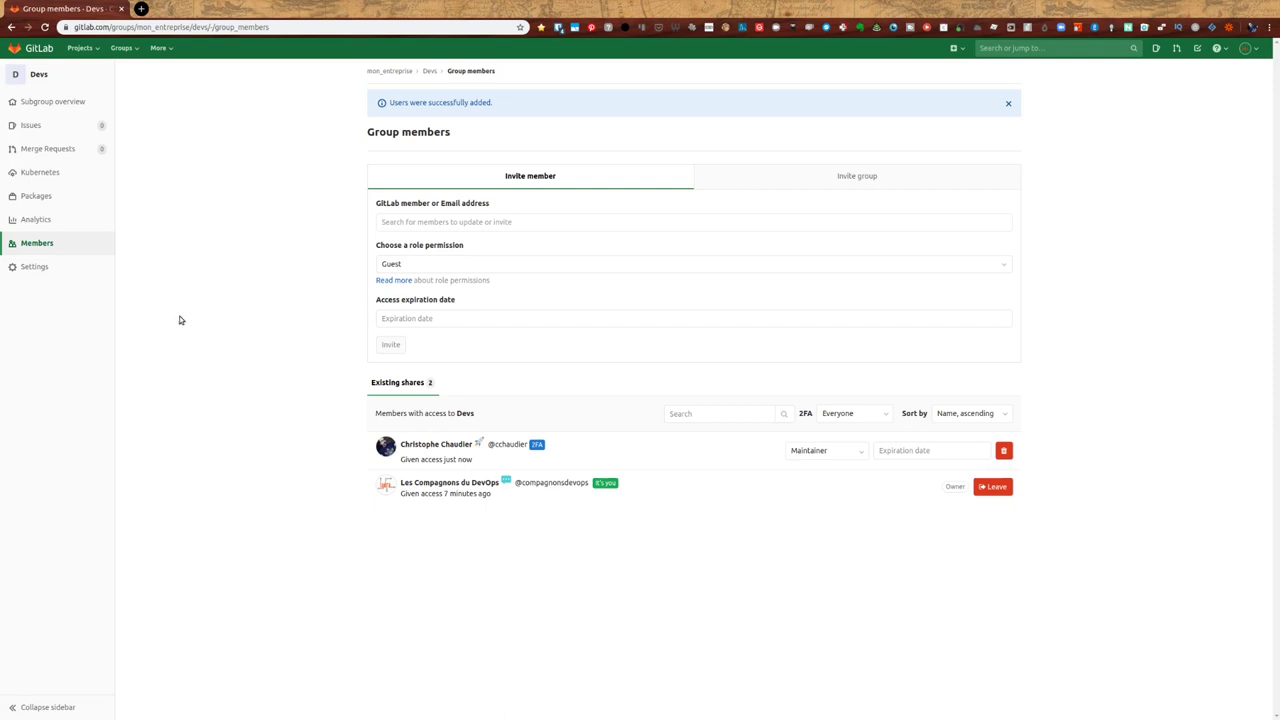
- Back on mon_entreprise, expand Mon_application to list its back and front projects
{"action": "left_click", "coordinate": [389, 71]}
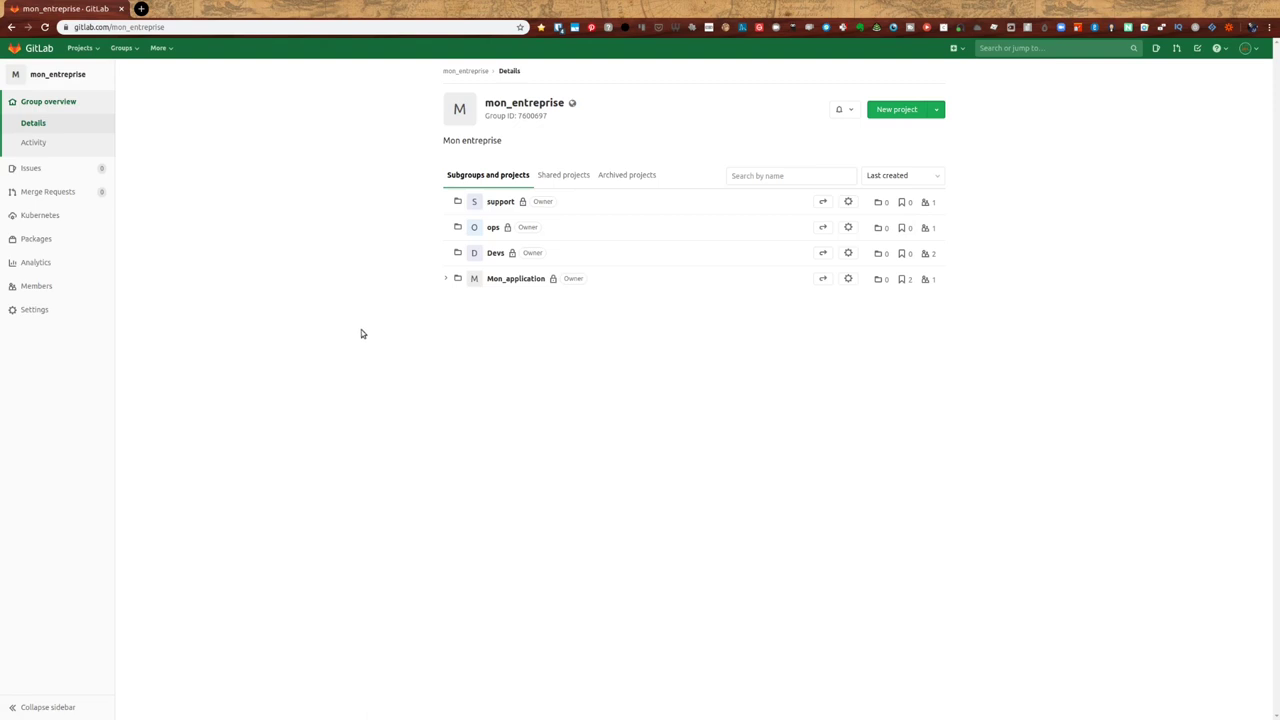
{"action": "left_click", "coordinate": [446, 279]}
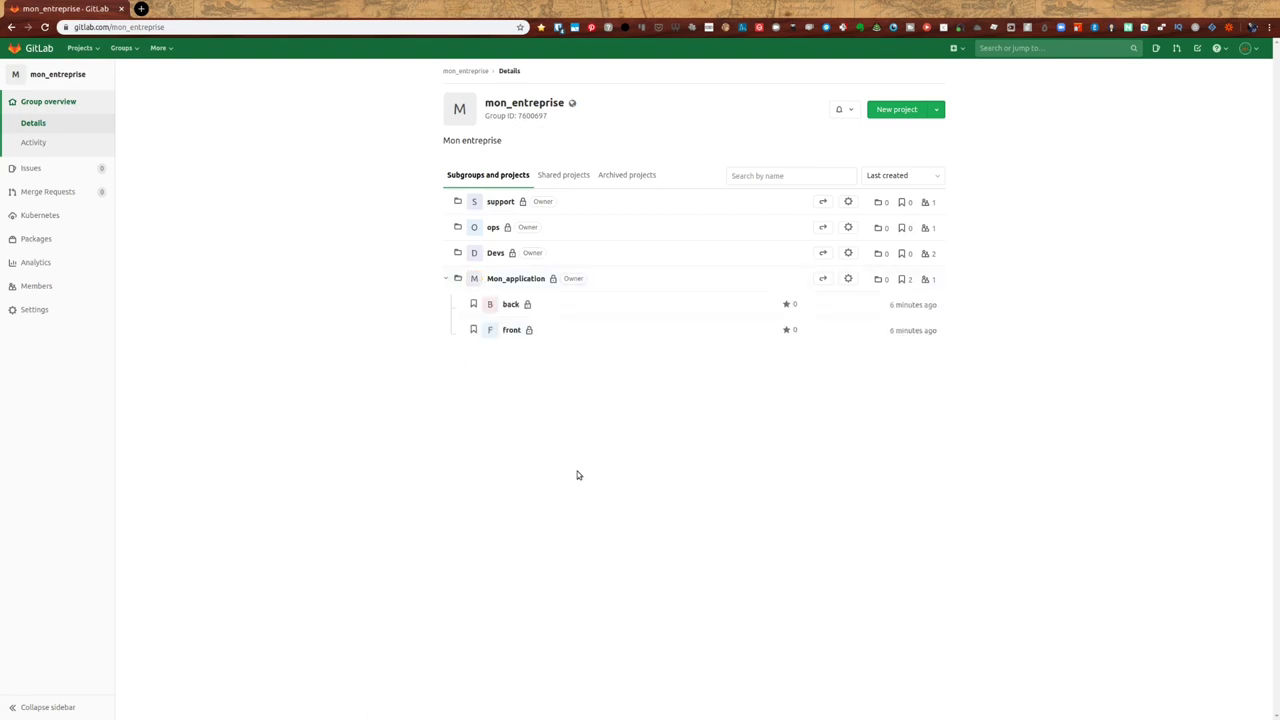